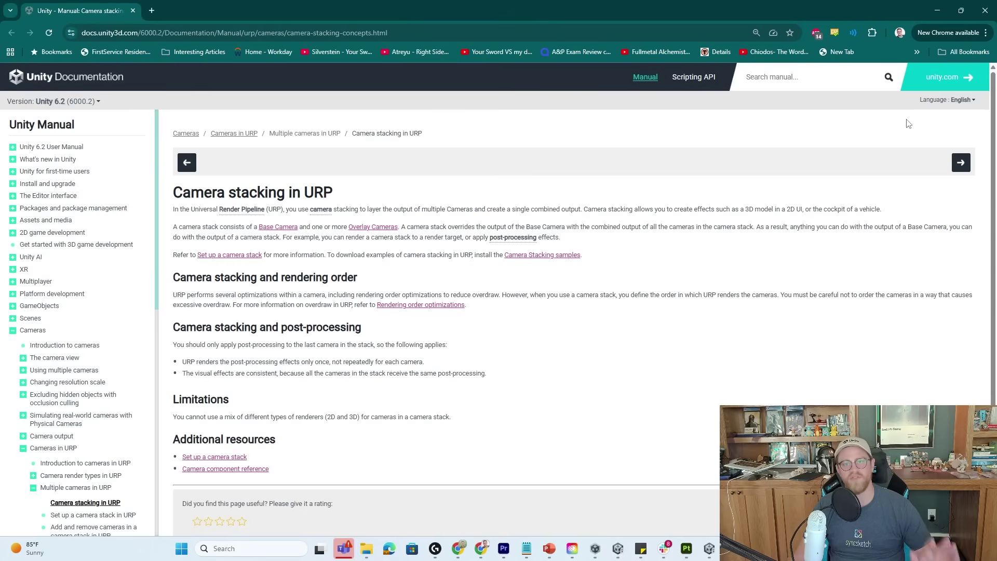
Step: Switch to the Unity editor and examine the Main Camera's render type options and camera stack, collapsing its Environment and Output settings
click(937, 11)
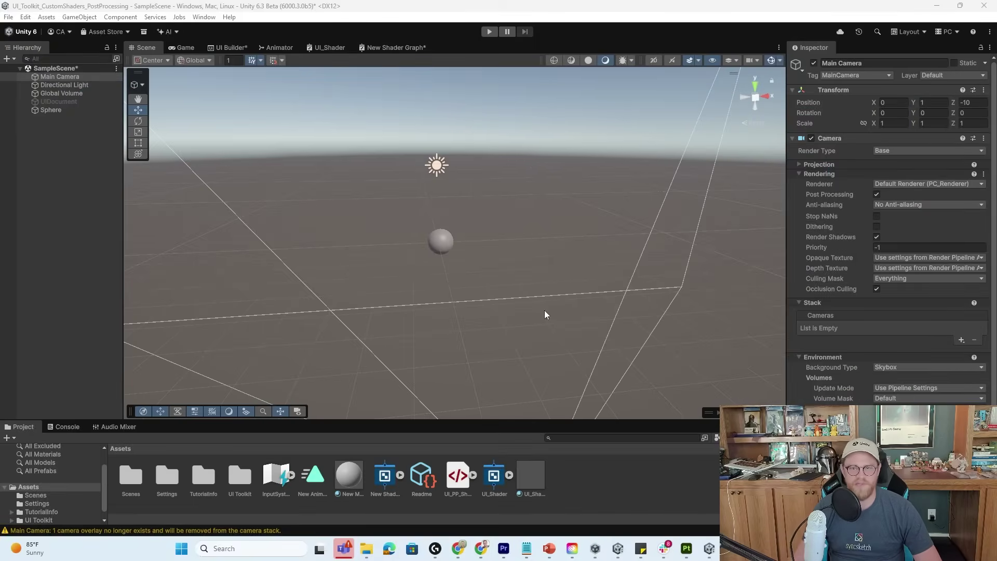
click(397, 158)
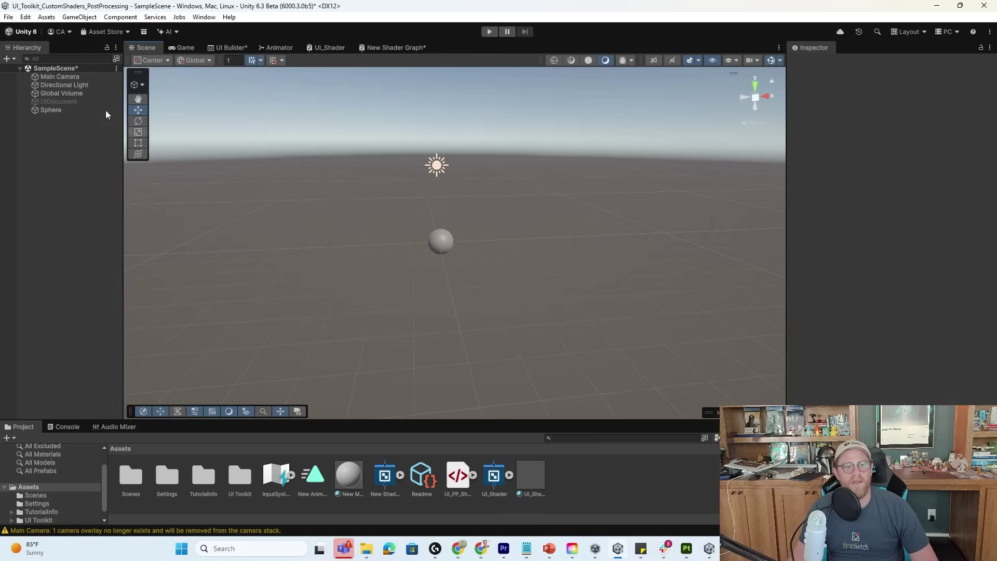
click(69, 76)
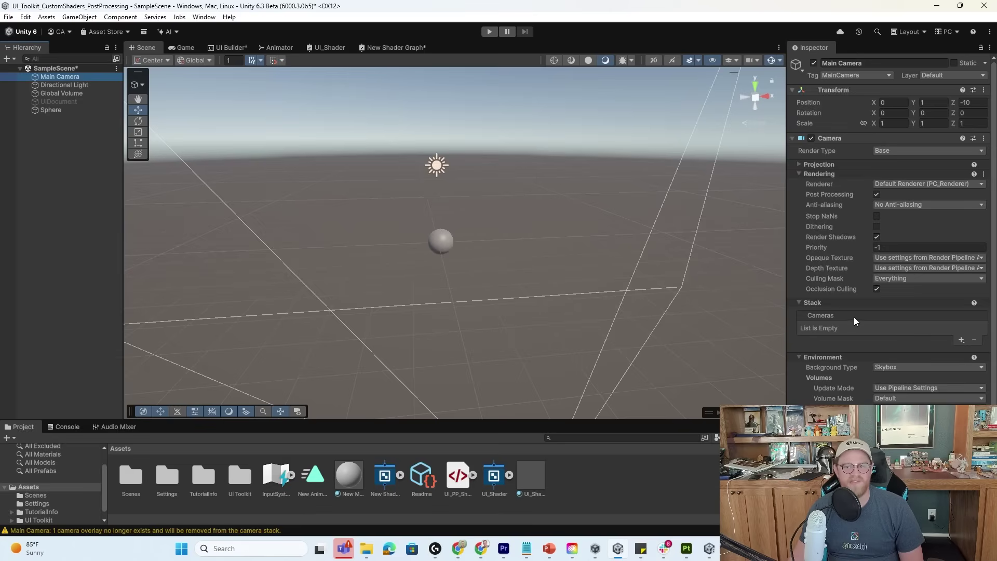
click(808, 357)
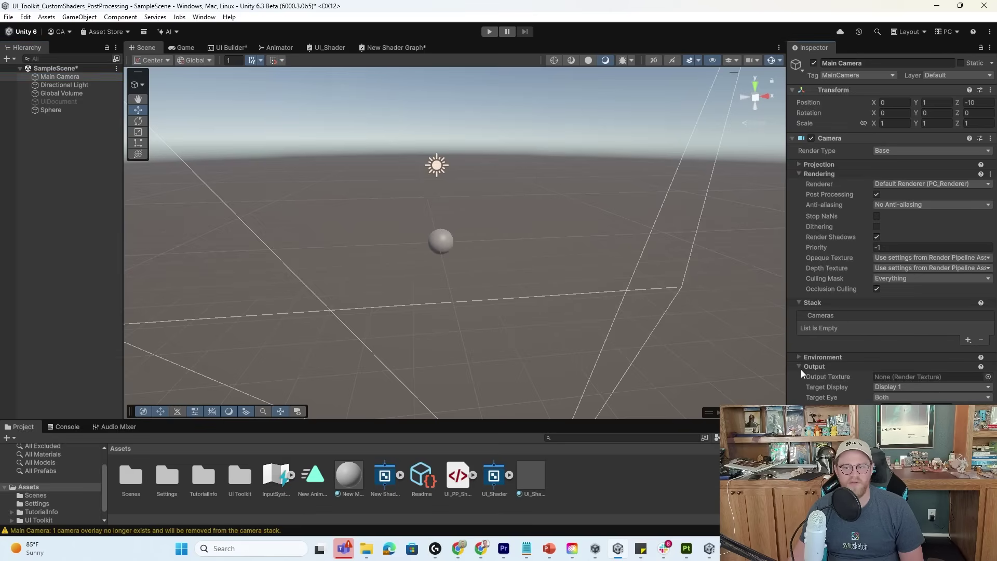
click(801, 367)
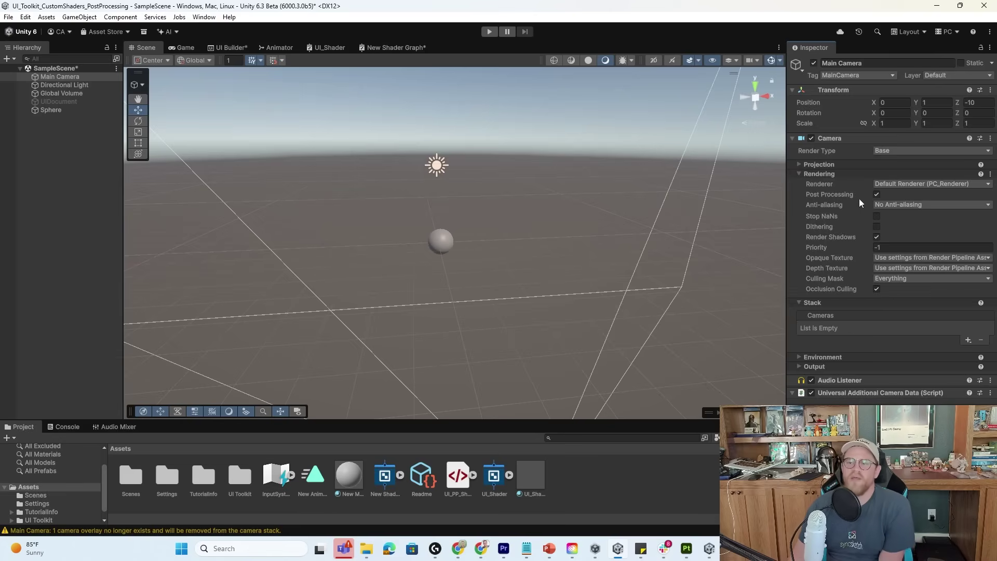
click(893, 150)
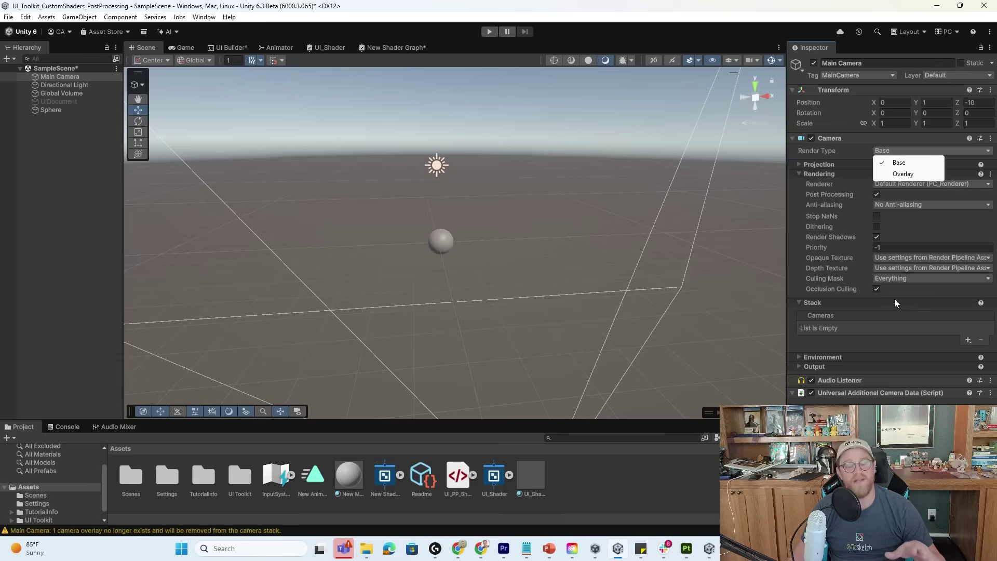
click(914, 224)
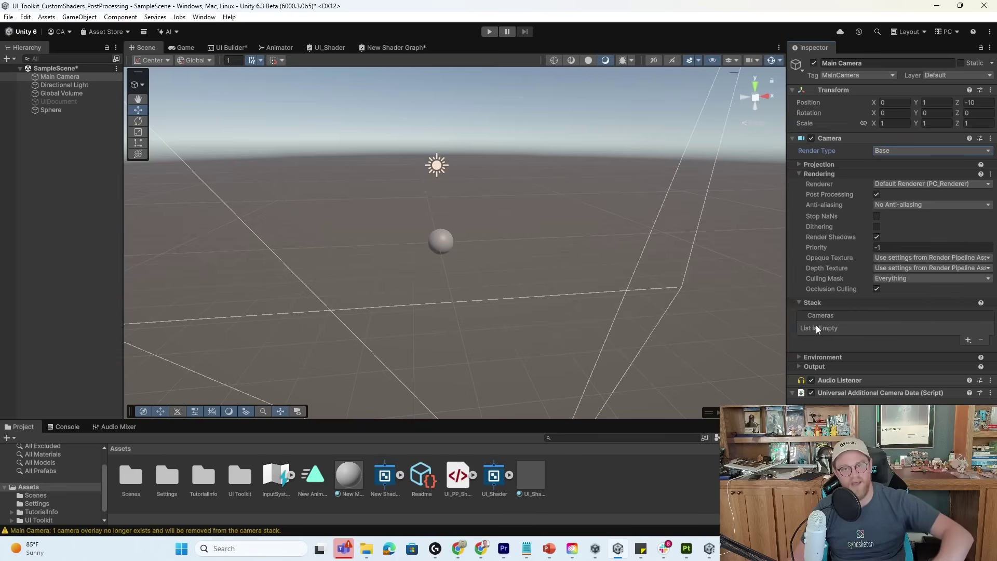
mouse_move(815, 310)
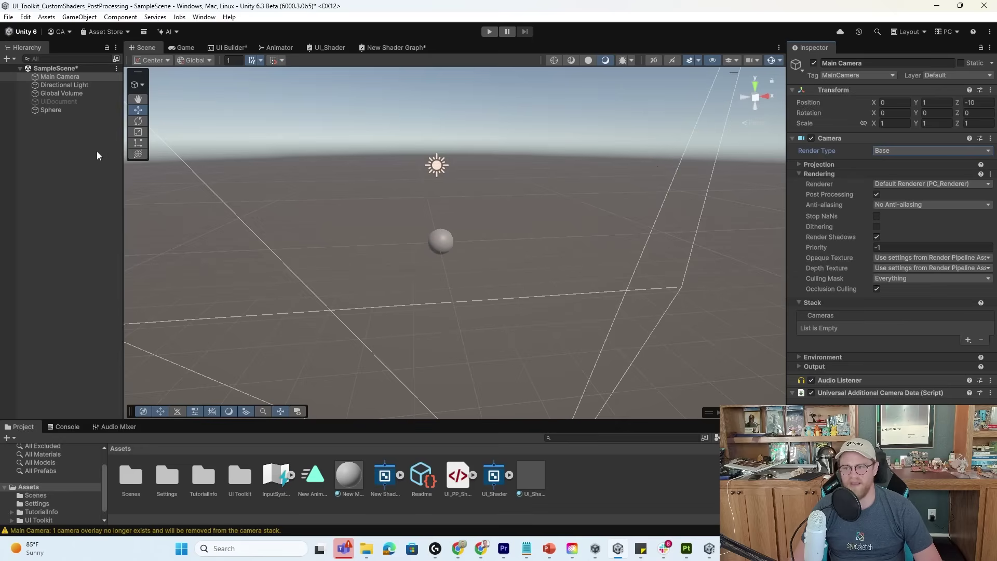
Step: Add a new camera to the scene and name it Cam 1
right_click(60, 130)
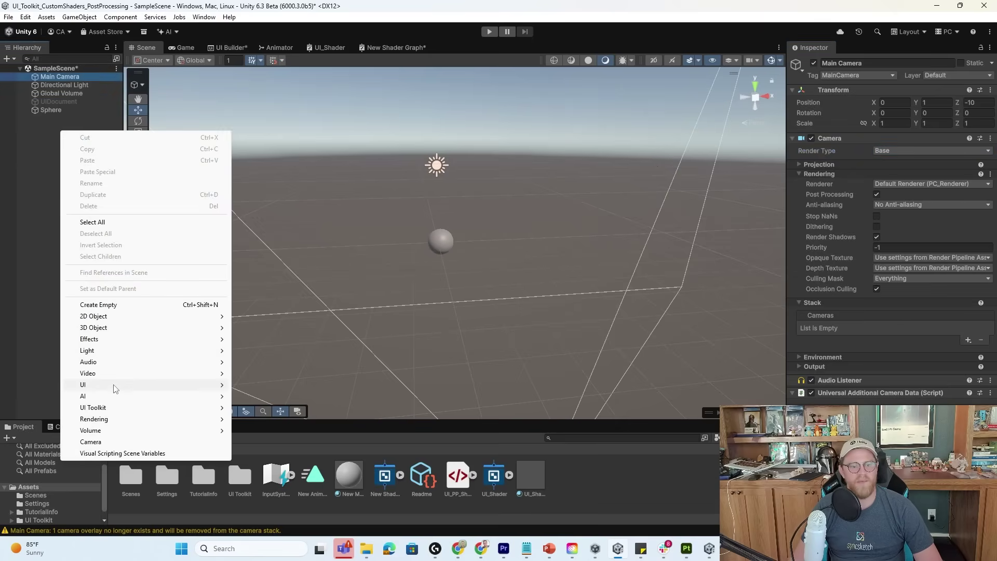
click(90, 442)
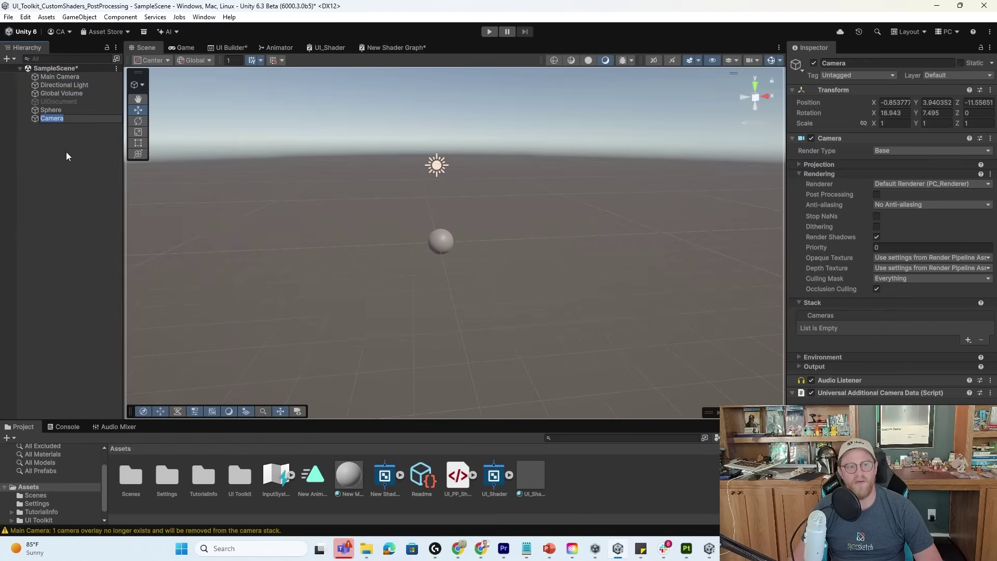
text(Camer)
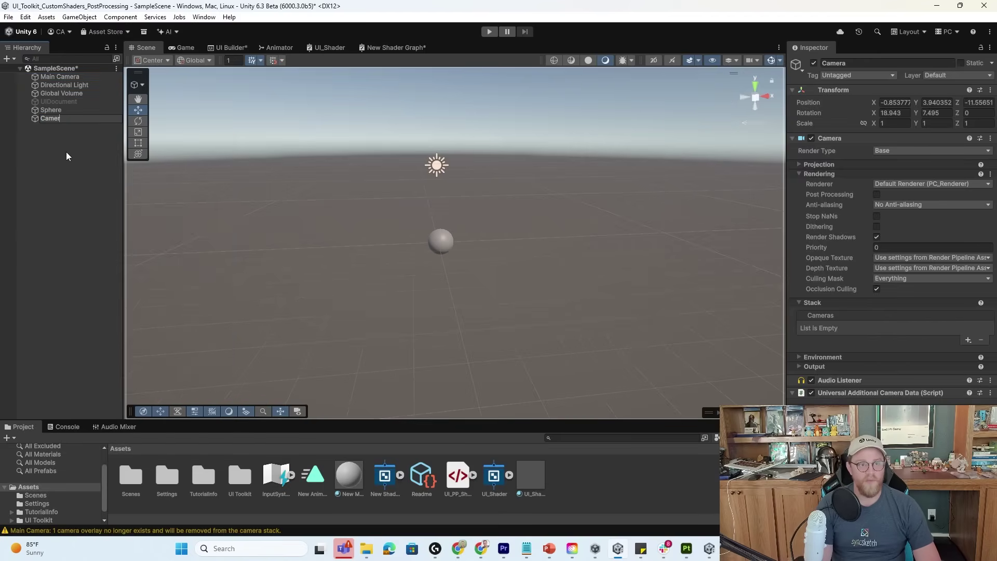
key(BackSpace)
key(BackSpace)
text(1)
key(Return)
Step: Add a second new camera to the scene and name it Cam 2
right_click(66, 152)
click(133, 462)
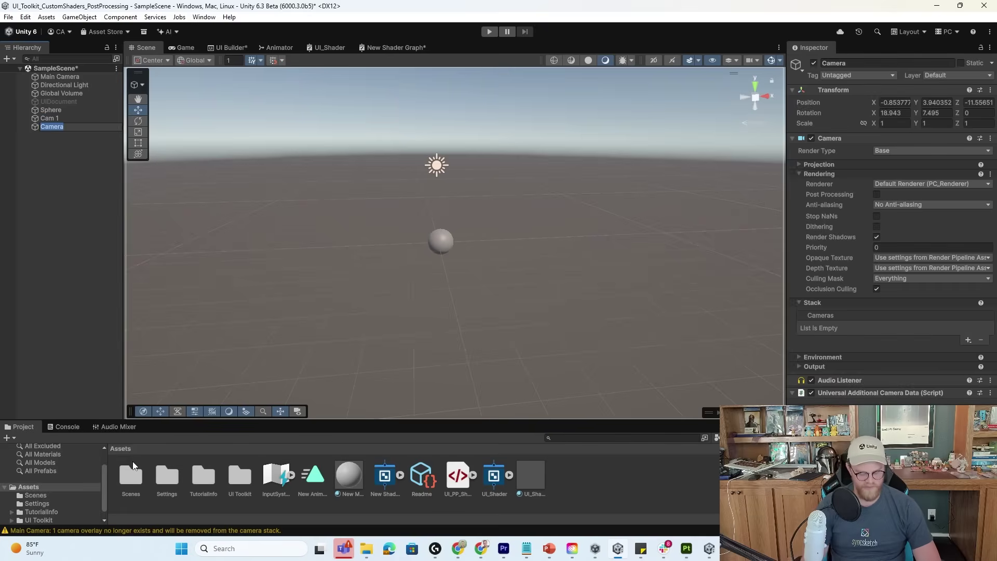
text(Cam 2)
key(Return)
Step: Rotate Cam 1 to about -91 degrees and Cam 2 to about 76 degrees around the Y axis
key(e)
alt+drag(601, 266, 461, 267)
click(68, 117)
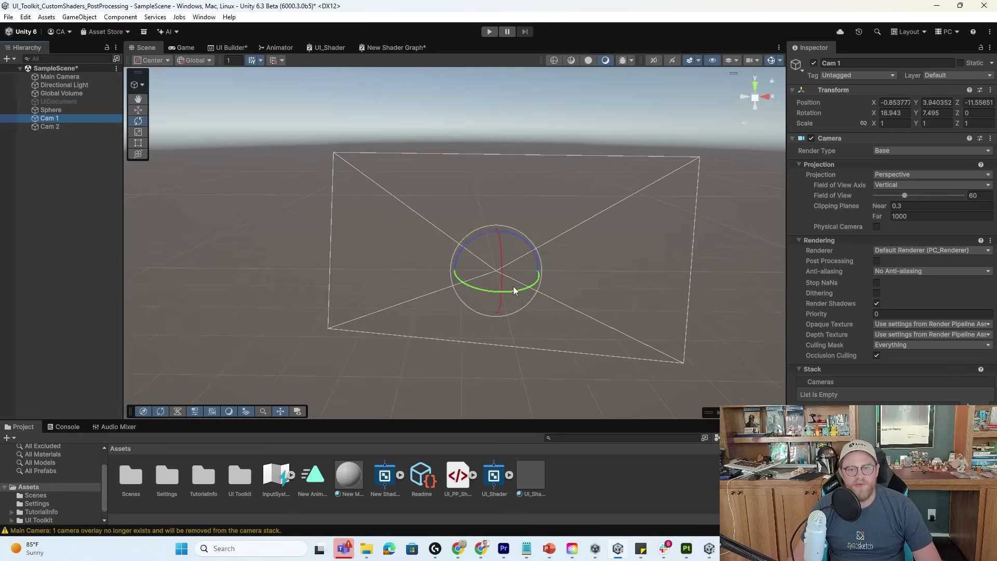
drag(514, 290, 457, 290)
click(51, 126)
click(60, 77)
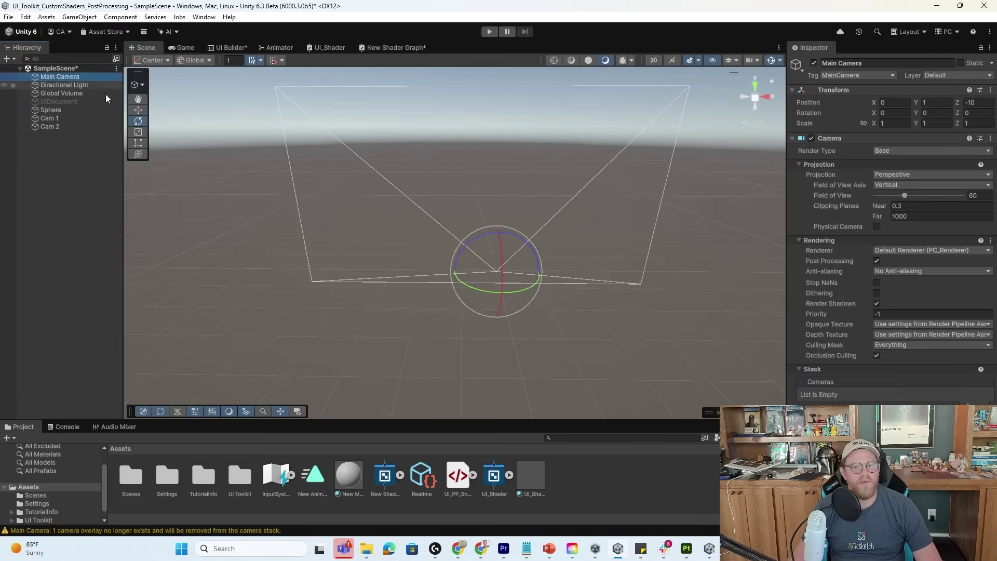
Step: Add a 3D sphere, scale it uniformly to about 209, and check it in the Game view
alt+drag(487, 225, 423, 232)
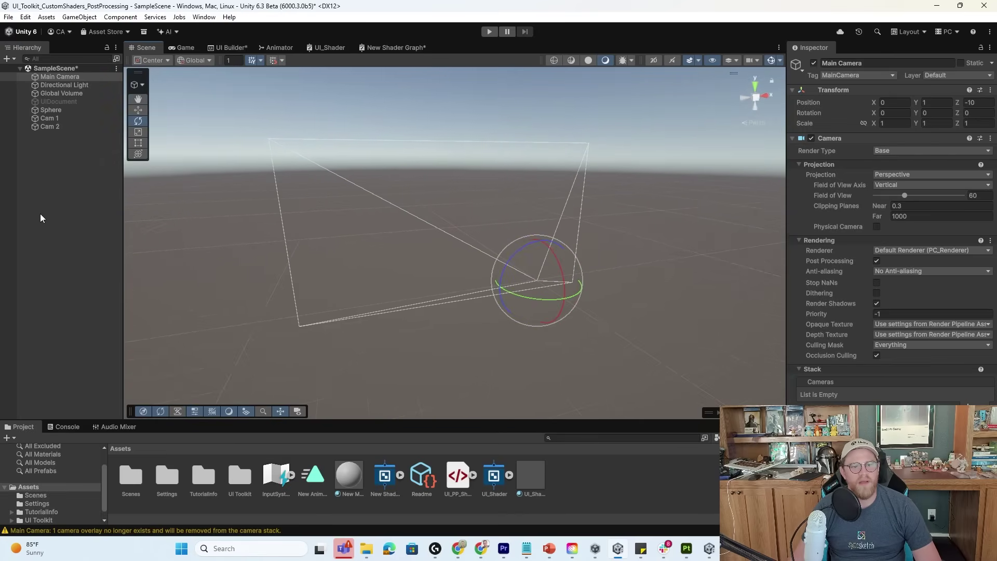
right_click(61, 178)
mouse_move(169, 376)
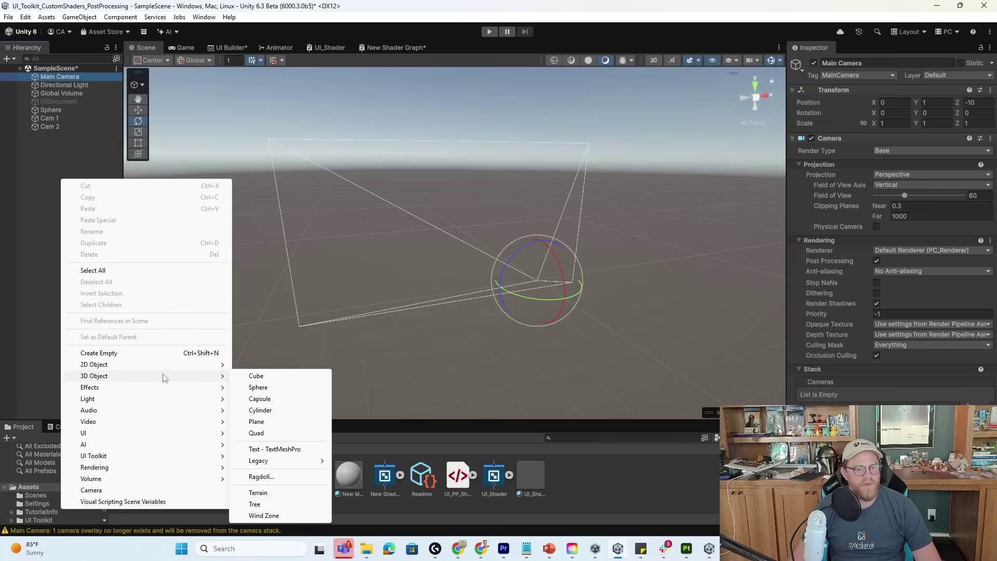
click(258, 387)
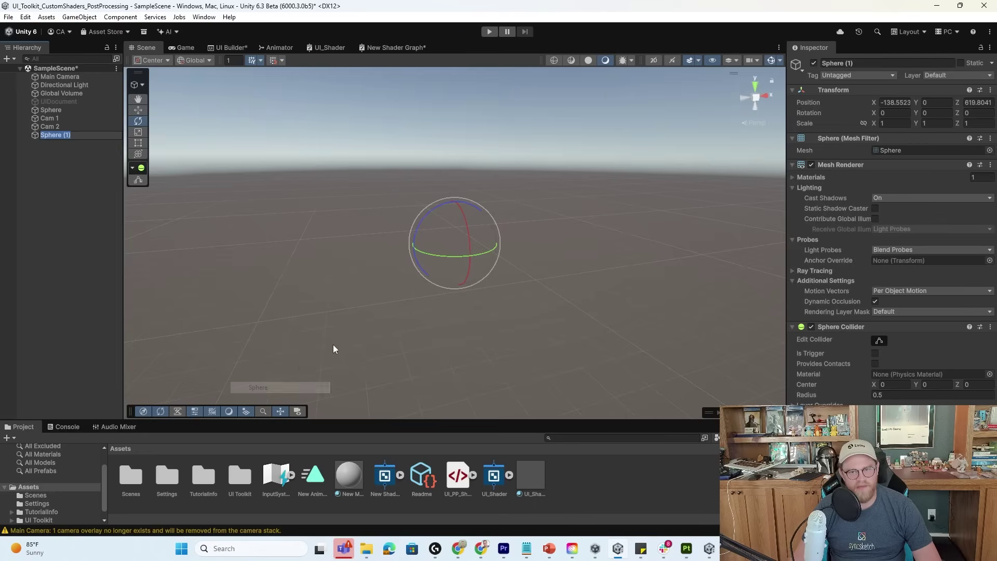
key(r)
drag(456, 245, 487, 213)
mouse_move(456, 248)
mouse_down()
mouse_move(510, 229)
mouse_move(547, 245)
mouse_move(606, 248)
mouse_move(461, 246)
mouse_up()
click(188, 49)
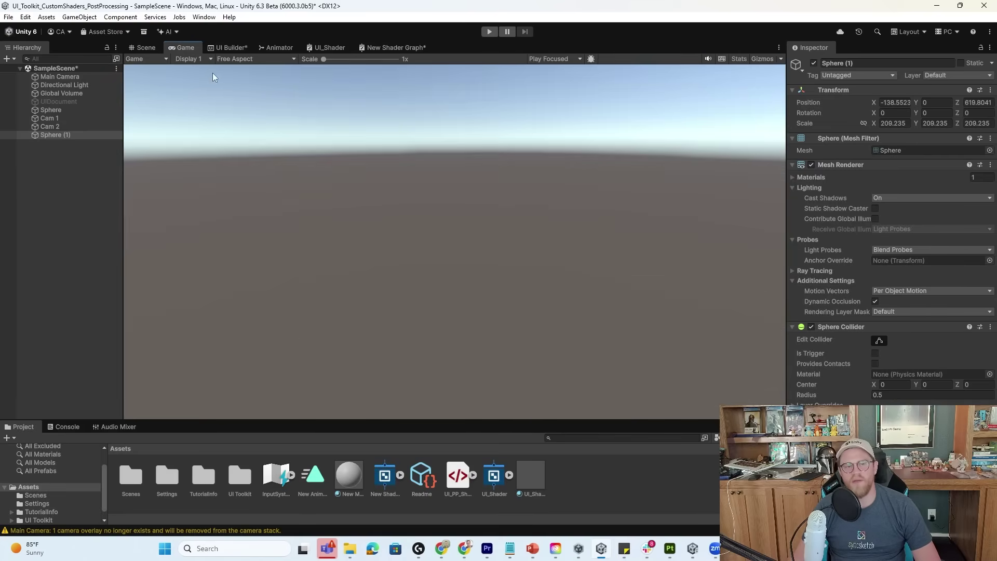
Step: Set the render type of both Cam 1 and Cam 2 to Overlay
click(149, 48)
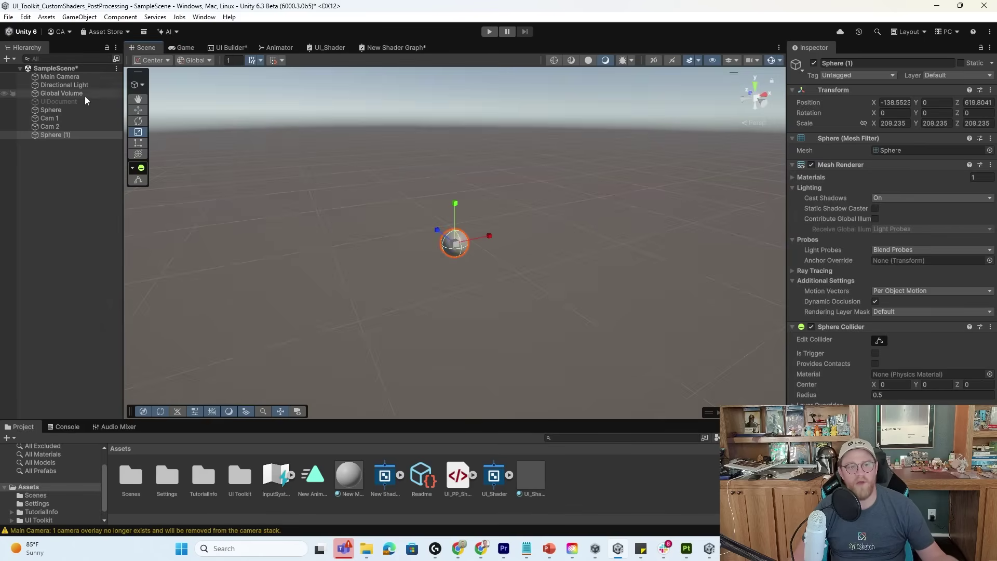
click(61, 119)
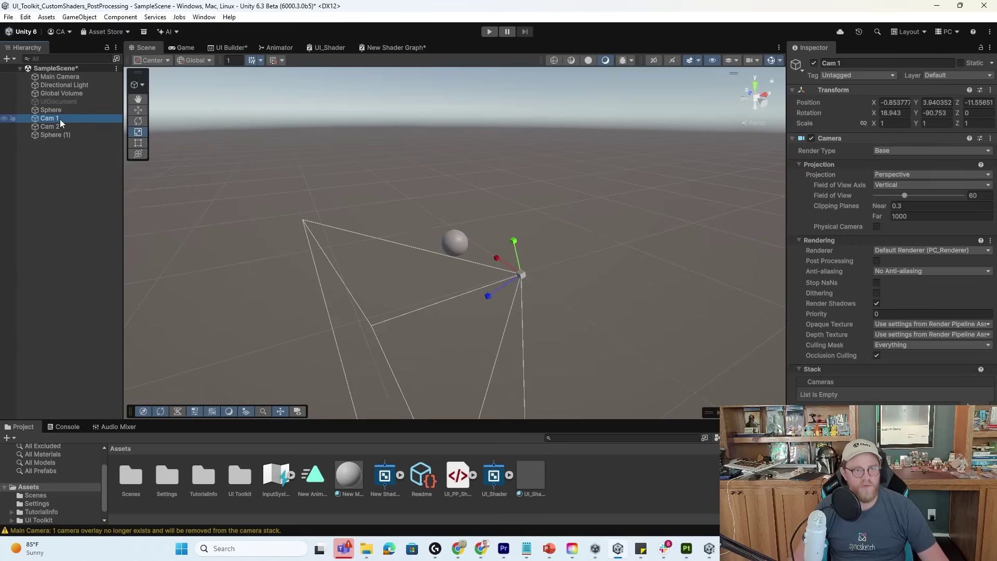
shift+click(64, 126)
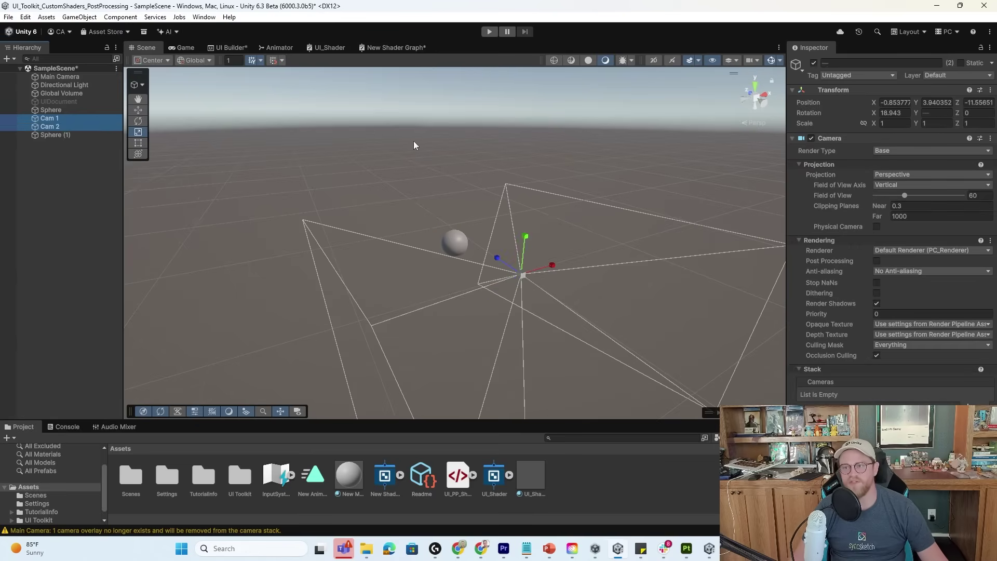
click(909, 152)
click(892, 173)
Step: Move the Main Camera to X -133, Z -67 to frame the large sphere, and check the framing in the Game view
double_click(60, 76)
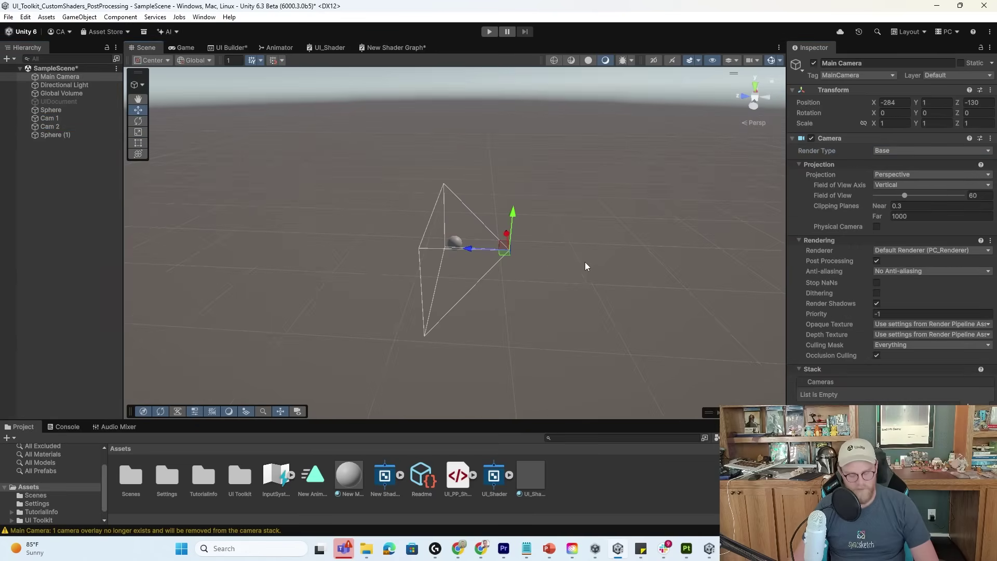
mouse_move(395, 291)
alt+mouse_down()
mouse_move(372, 301)
mouse_move(385, 296)
alt+mouse_up()
drag(452, 281, 455, 285)
click(183, 47)
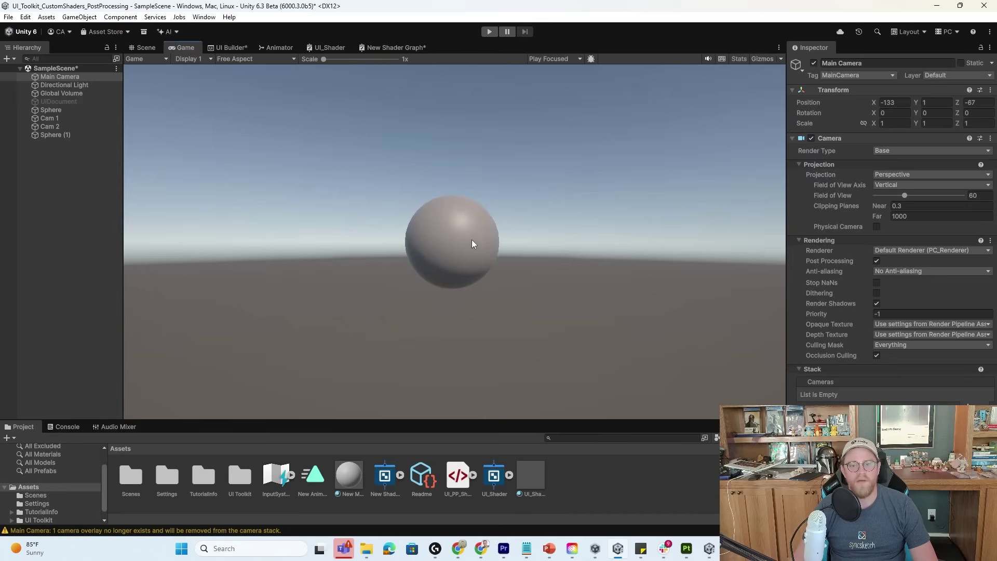
click(152, 47)
Step: Add a capsule for Cam 1, scaled uniformly to about 81 and positioned at X -900, Y -377, Z -98
alt+drag(574, 360, 556, 312)
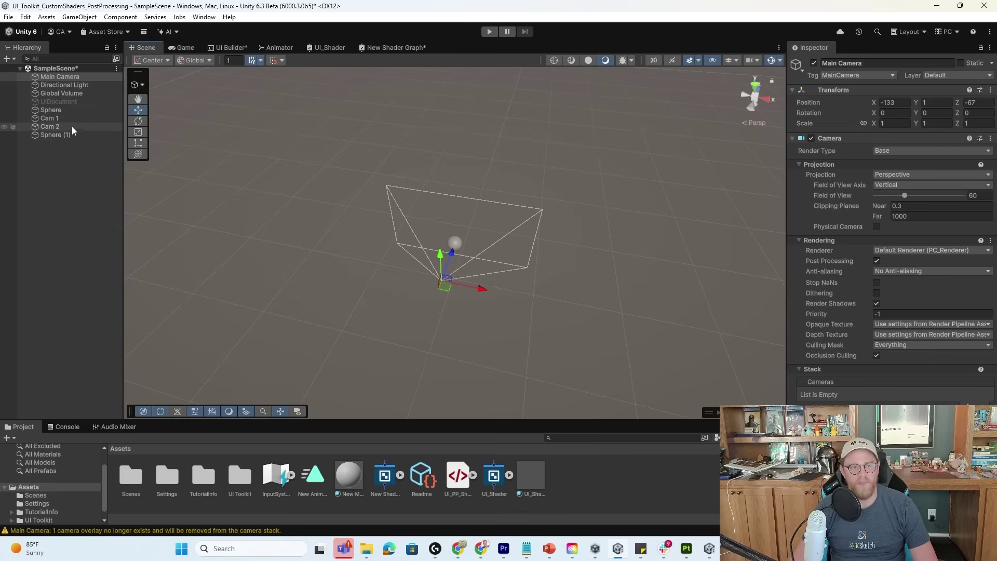
click(51, 118)
alt+drag(173, 191, 414, 262)
alt+right_drag(414, 263, 704, 356)
alt+drag(704, 357, 410, 298)
right_click(70, 173)
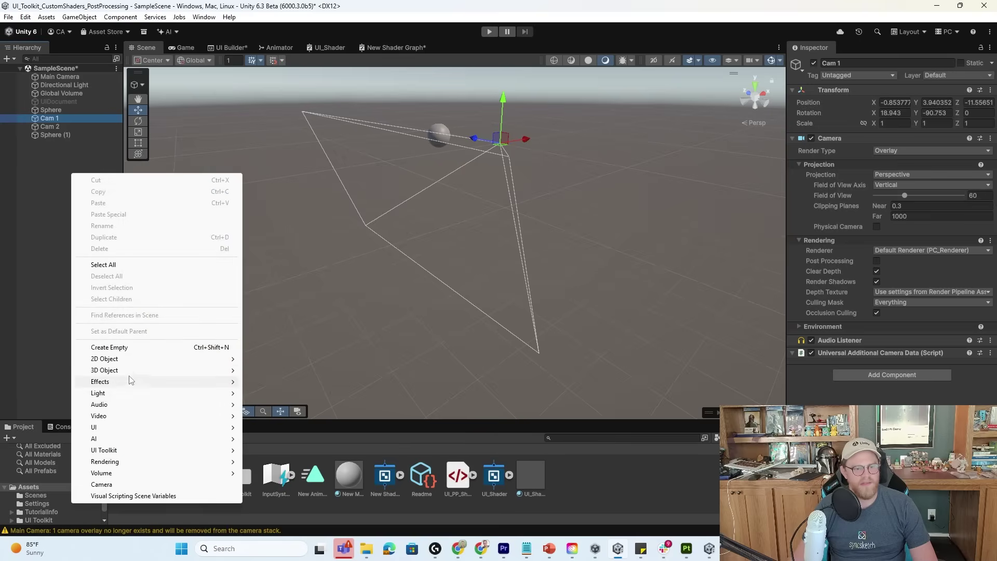
mouse_move(173, 371)
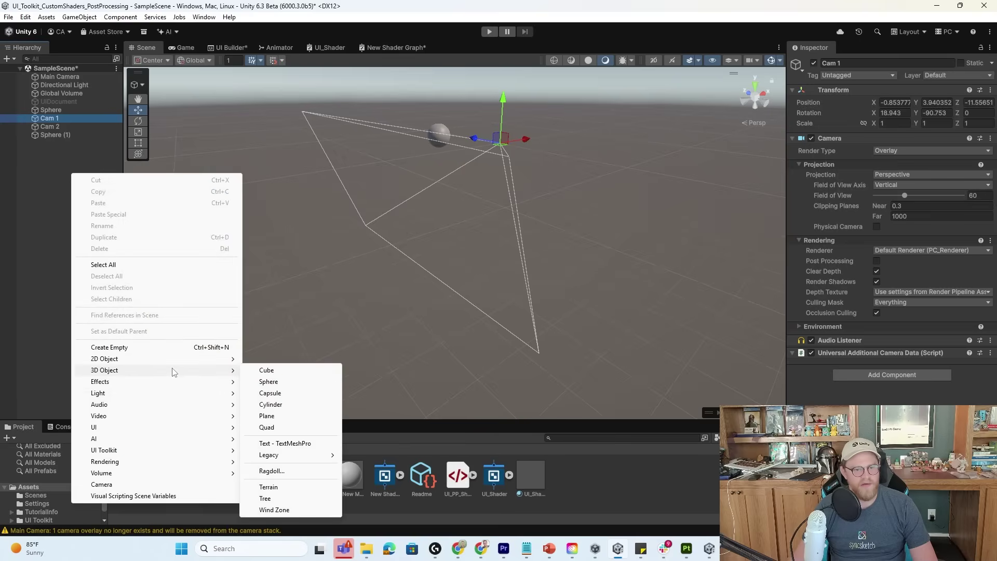
click(286, 396)
alt+drag(394, 331, 520, 297)
click(299, 276)
key(f)
click(74, 173)
Step: Add a cube for Cam 2, scaled uniformly to about 125 and positioned at about X 1078, Y -426, Z -218
click(58, 126)
alt+drag(580, 262, 311, 283)
right_click(55, 178)
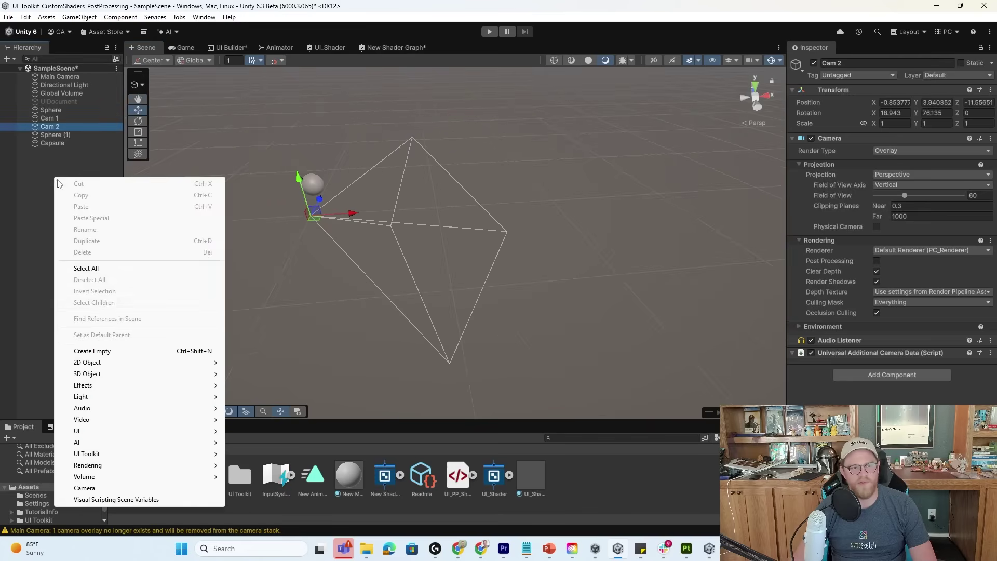
mouse_move(104, 374)
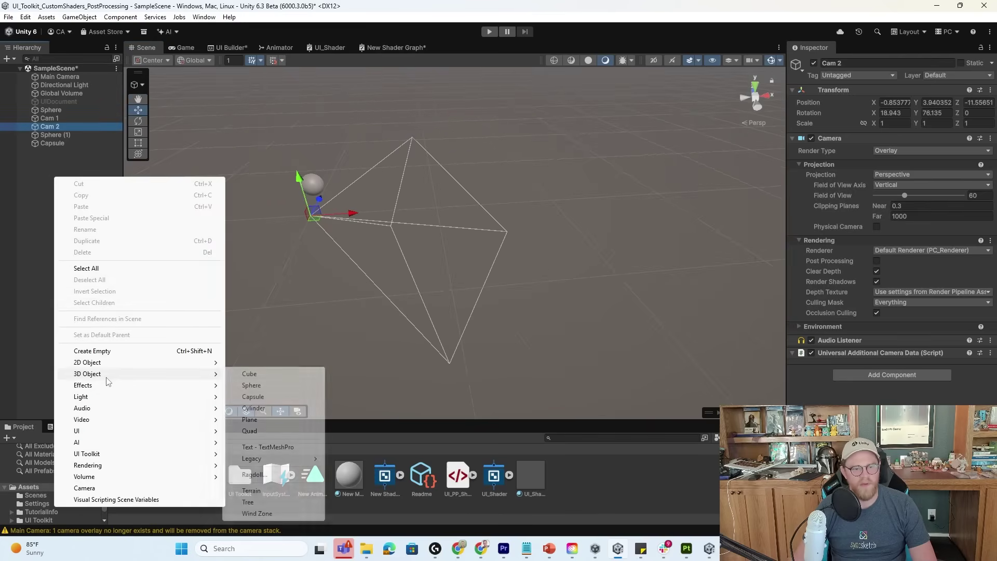
click(270, 374)
double_click(50, 126)
alt+right_drag(524, 338, 328, 269)
click(49, 151)
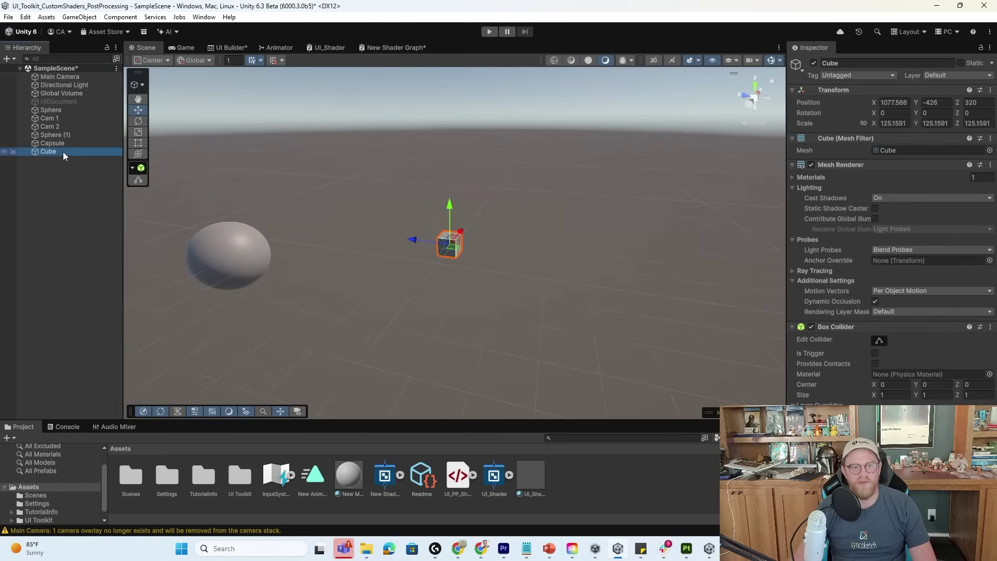
drag(414, 240, 492, 249)
Step: Move the capsule along the Z axis to -611, using Cam 1's view direction as the guide
alt+drag(405, 276, 159, 294)
middle_drag(159, 294, 568, 281)
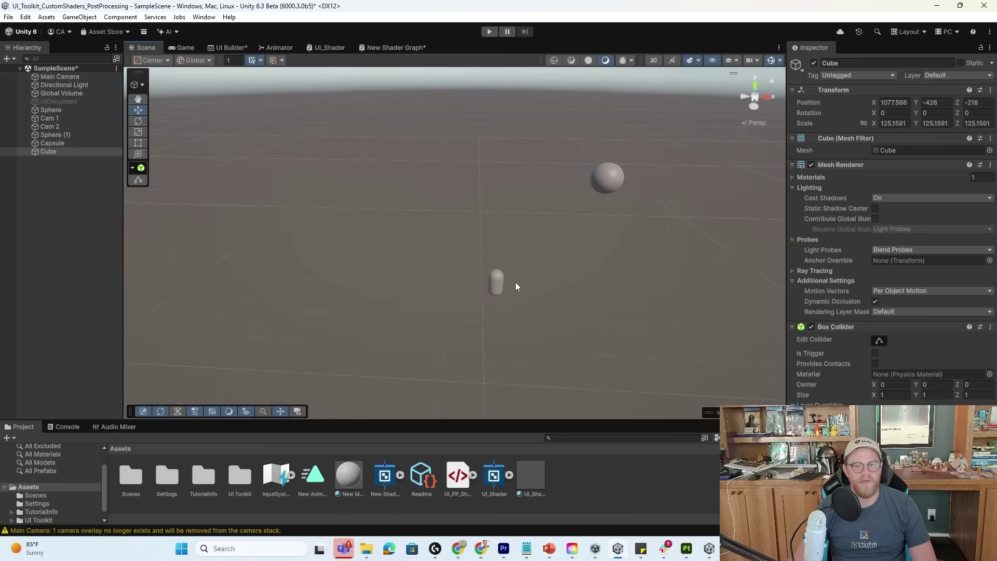
click(497, 282)
alt+drag(497, 282, 98, 166)
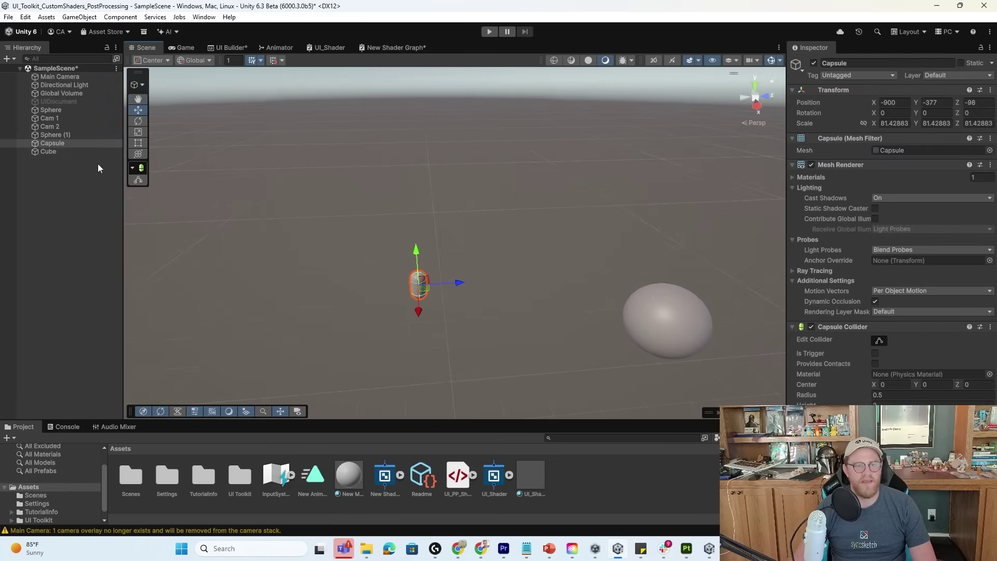
double_click(47, 119)
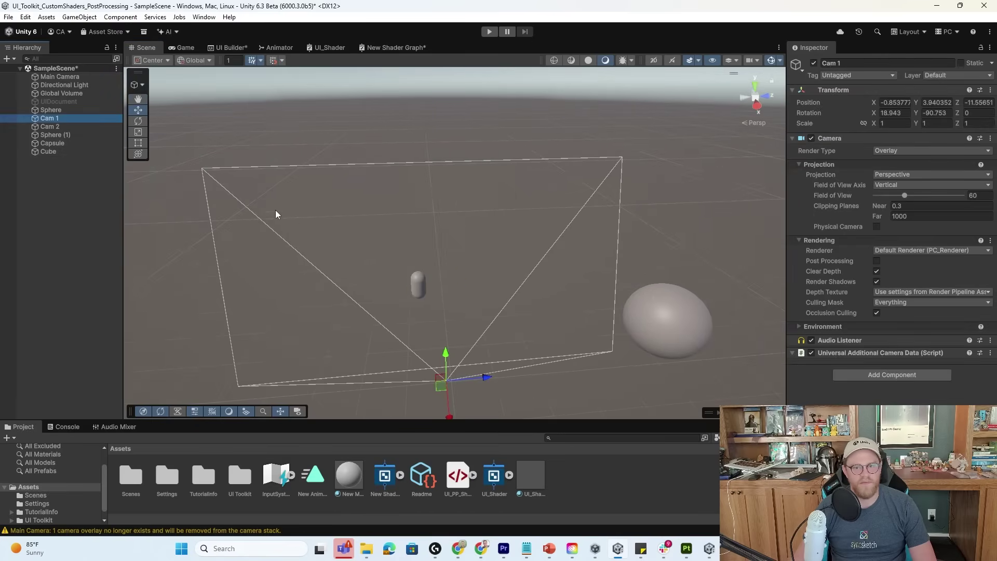
click(61, 143)
drag(447, 223, 408, 189)
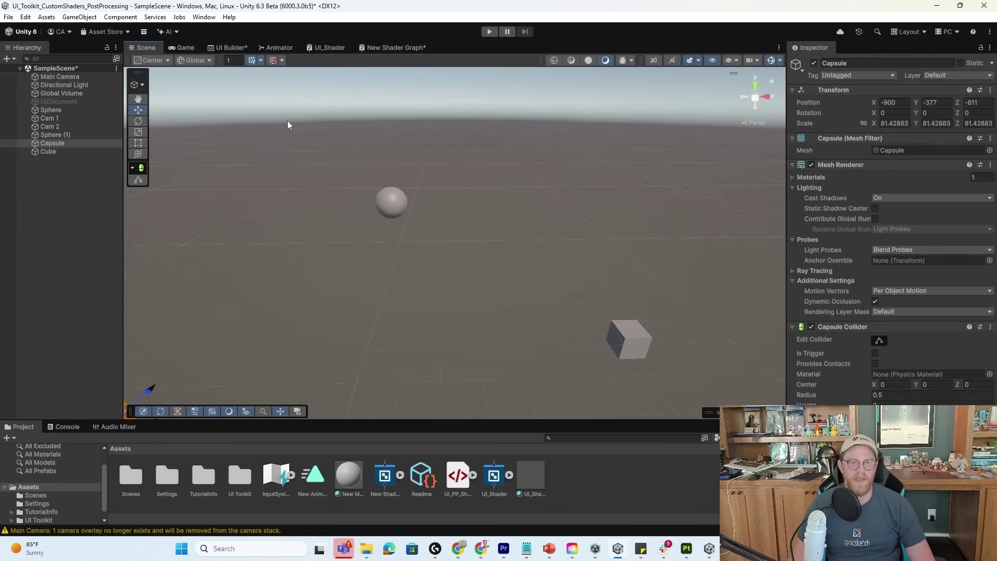
Step: Add Cam 1 and Cam 2 as overlays to the Main Camera's stack and look at the combined Game view
click(185, 47)
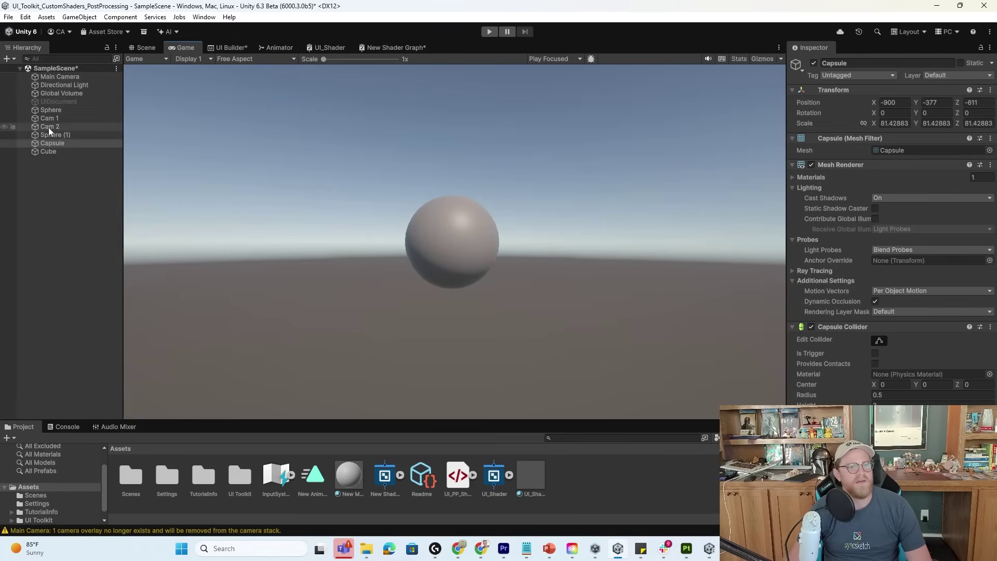
click(58, 78)
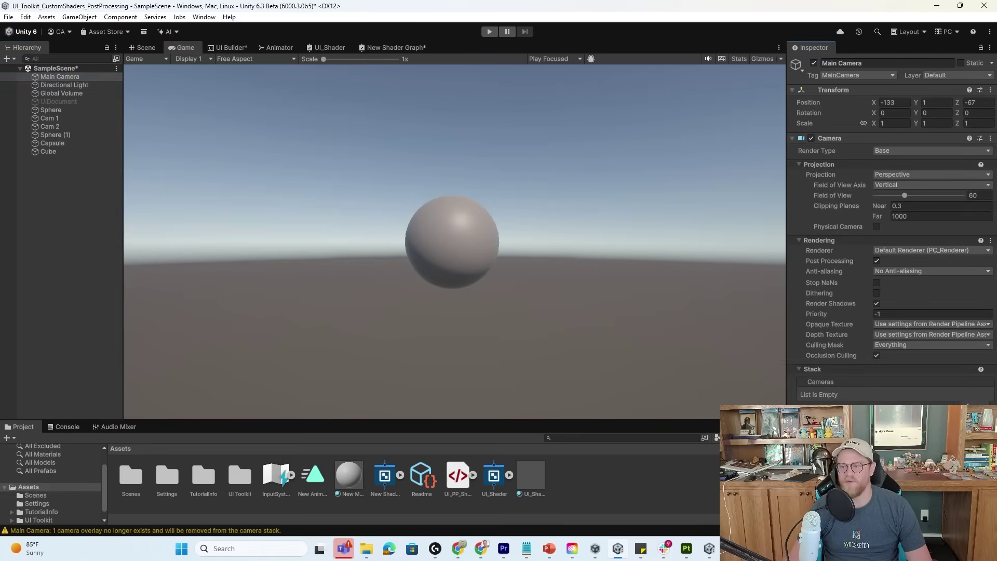
click(969, 403)
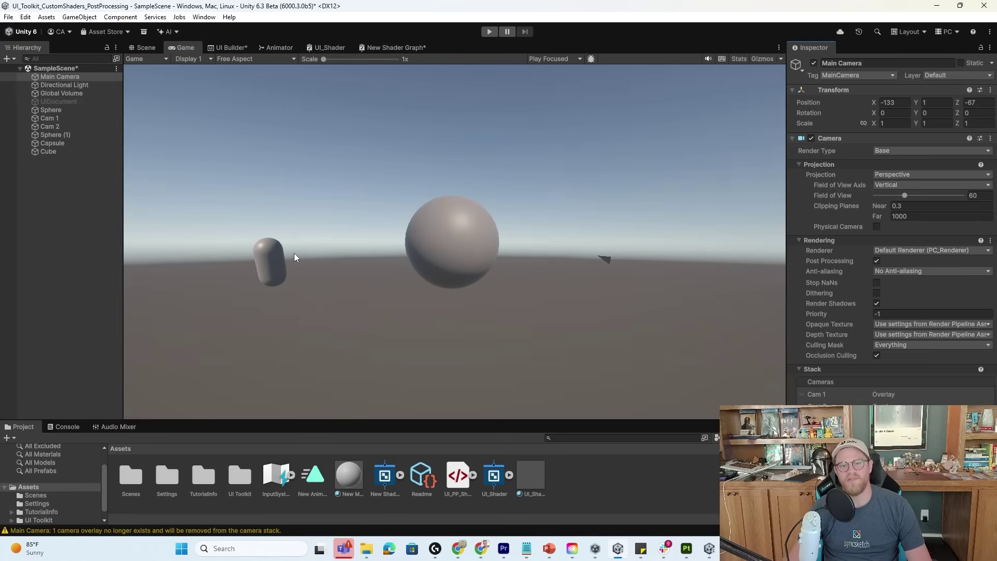
Step: Raise the cube to Y -148 so Cam 2 sees it, and check the result in the Game view
click(140, 47)
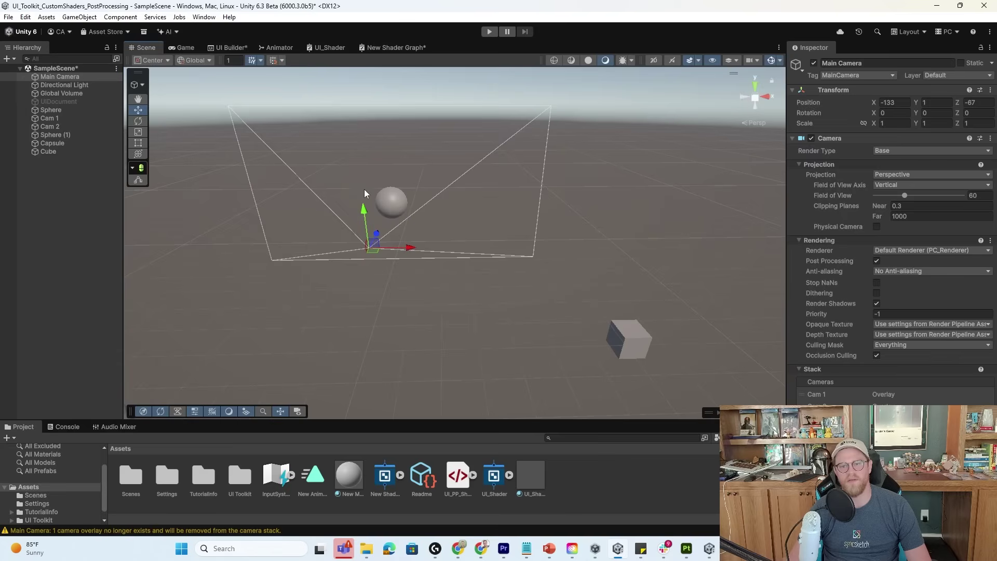
click(630, 333)
alt+drag(635, 334, 626, 210)
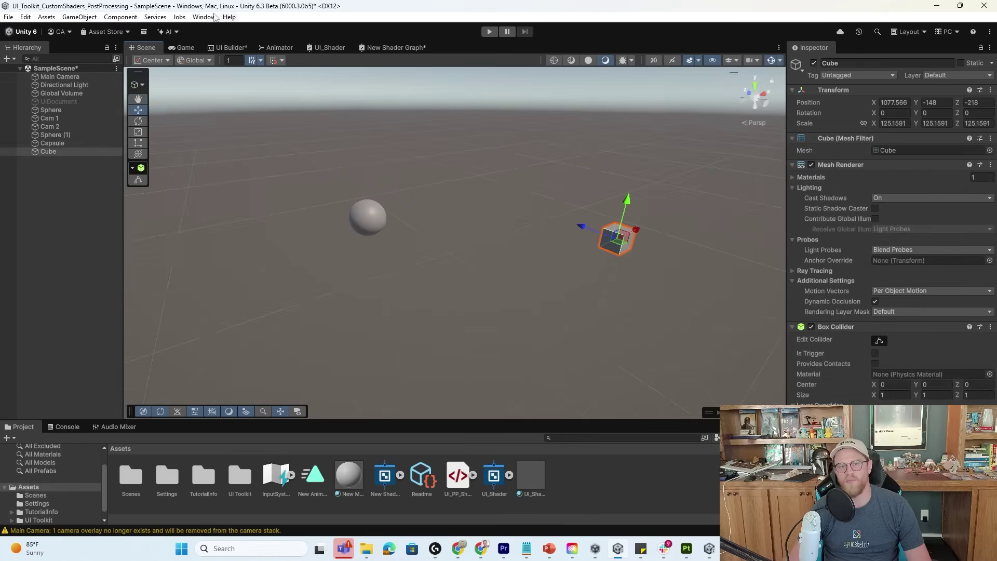
click(192, 49)
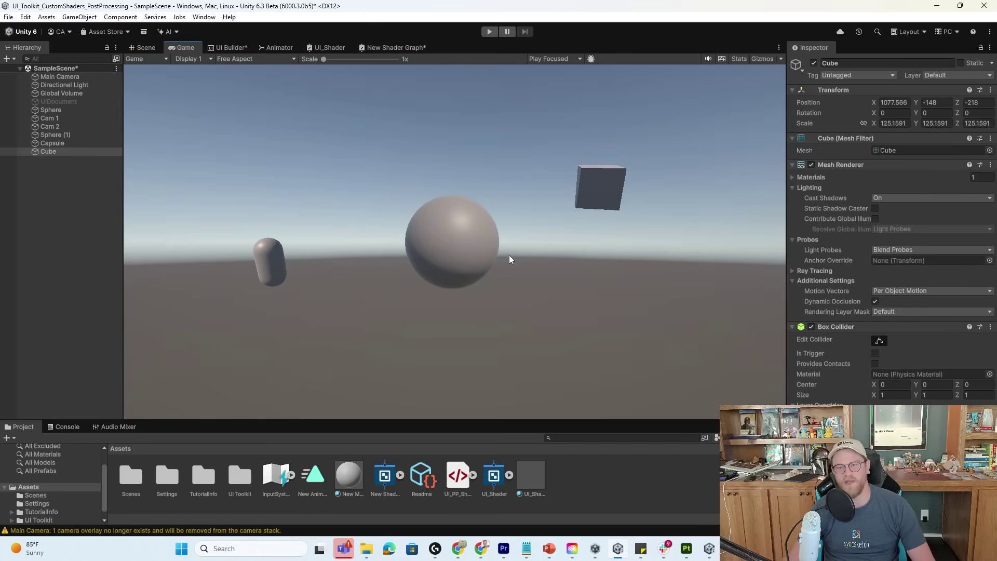
Step: Delete Cam 1, Cam 2, the capsule, the cube and the original Sphere, and duplicate Sphere (1)
click(150, 46)
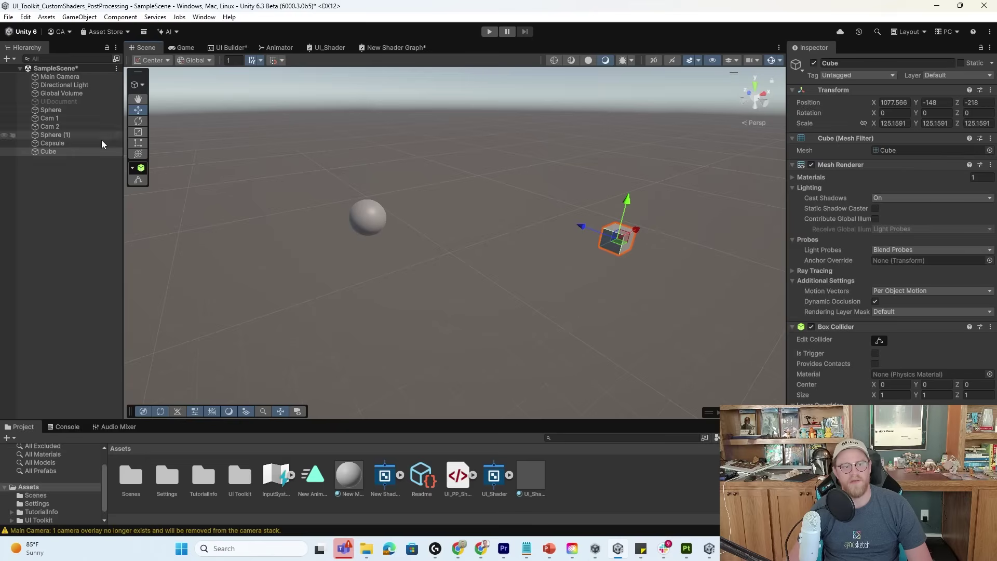
click(67, 129)
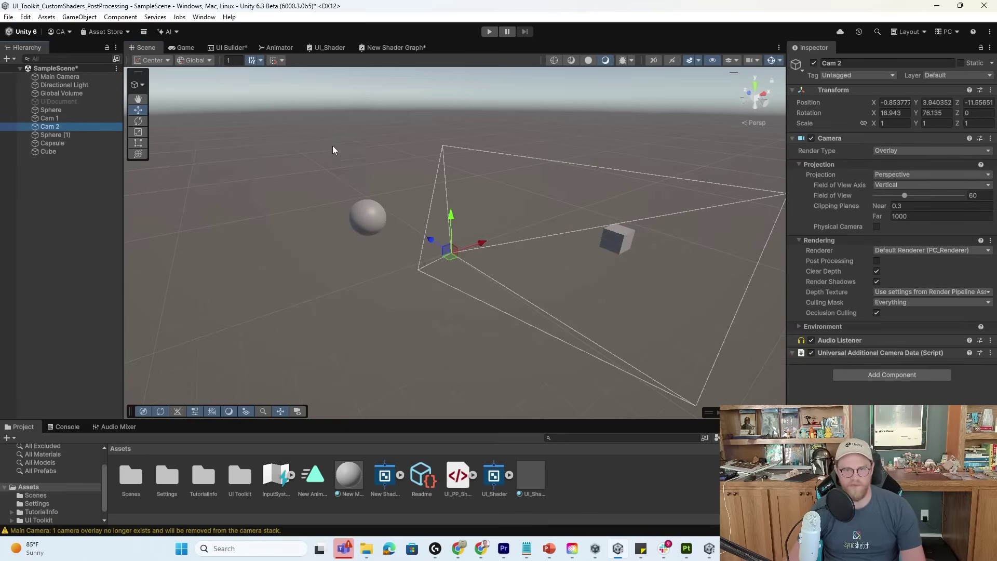
click(73, 119)
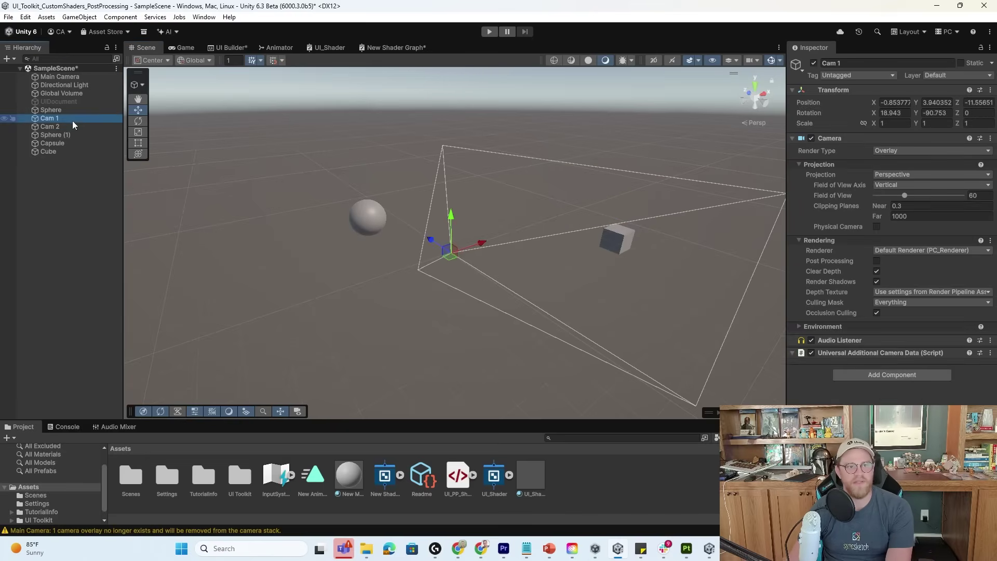
shift+click(64, 152)
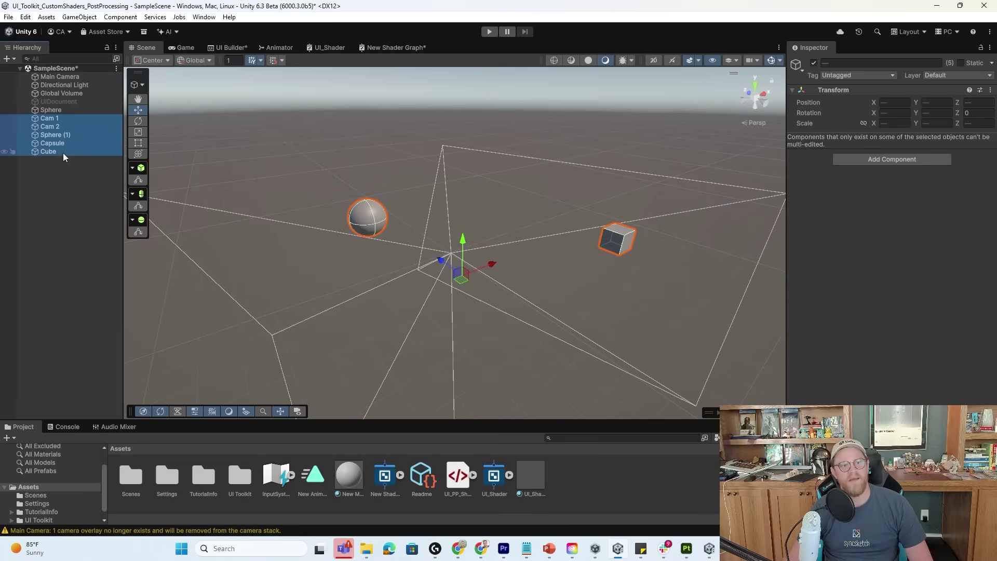
ctrl+click(63, 136)
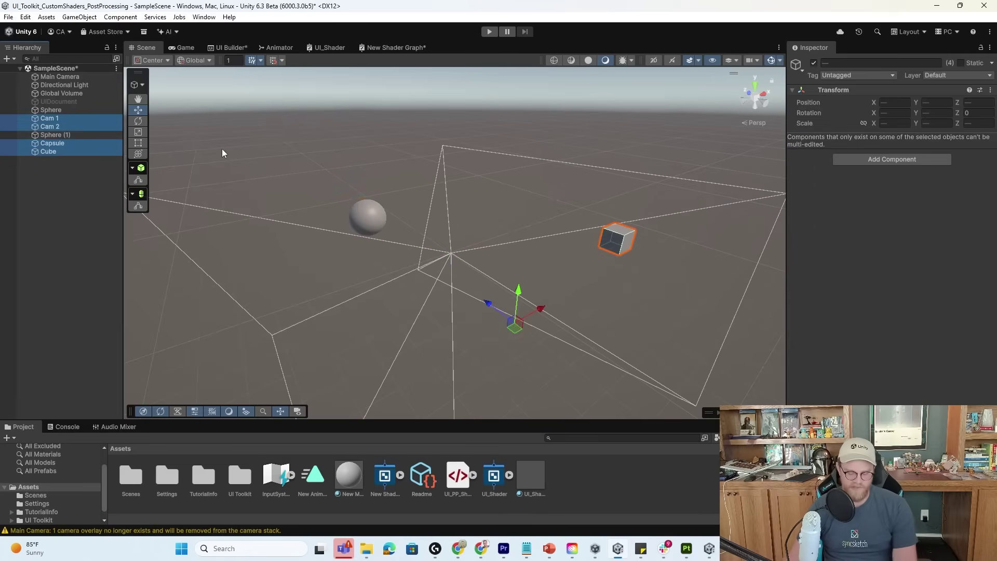
key(Delete)
click(89, 112)
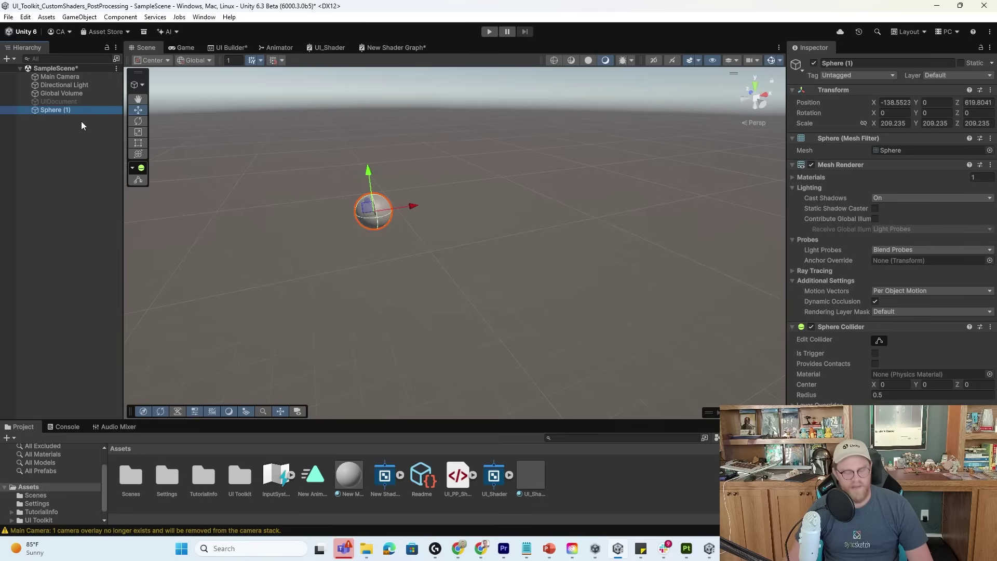
key(ctrl+d)
Step: Create a material named red in Assets with a pure red base colour and apply it to the duplicated sphere
right_click(602, 492)
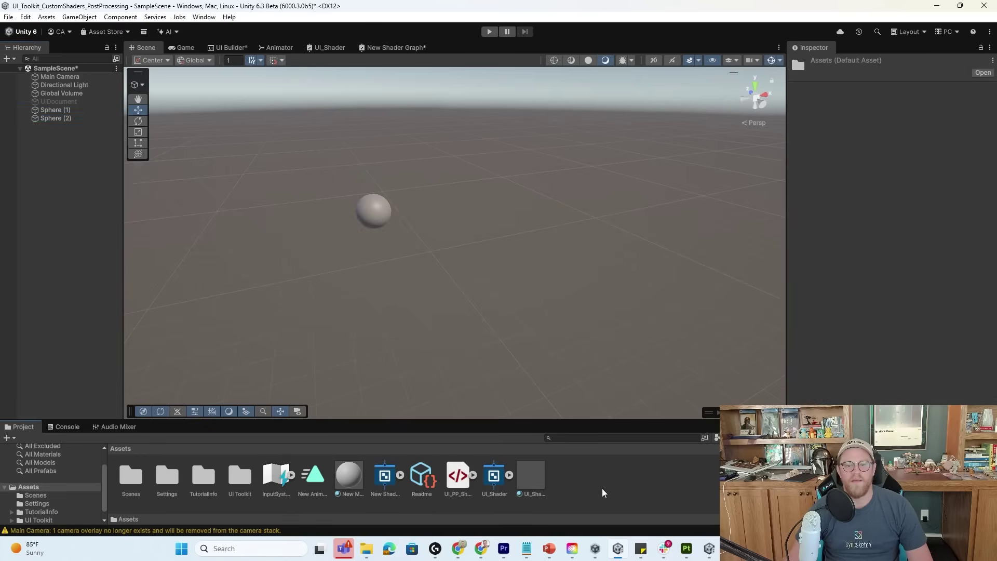
mouse_move(715, 204)
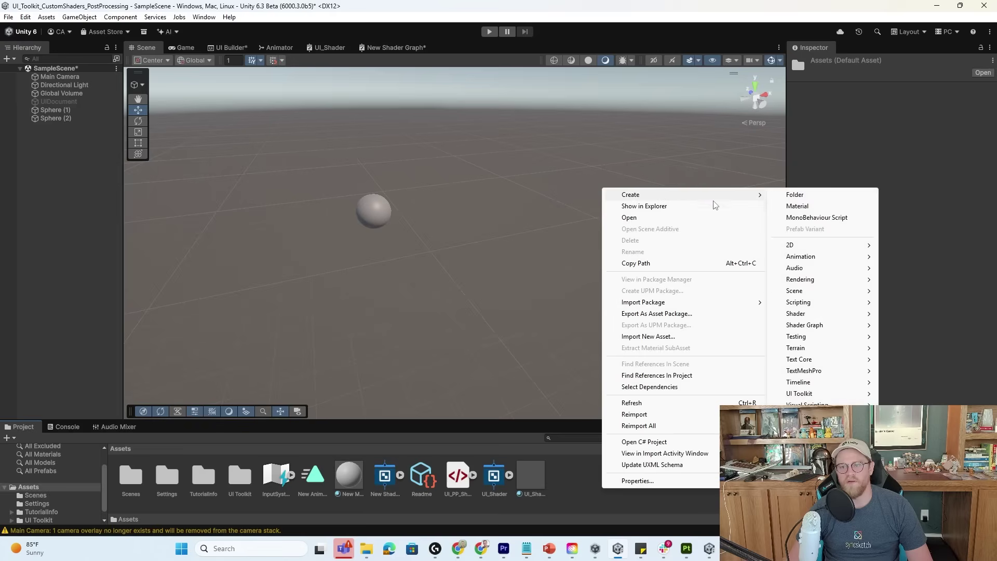
click(799, 206)
text(red)
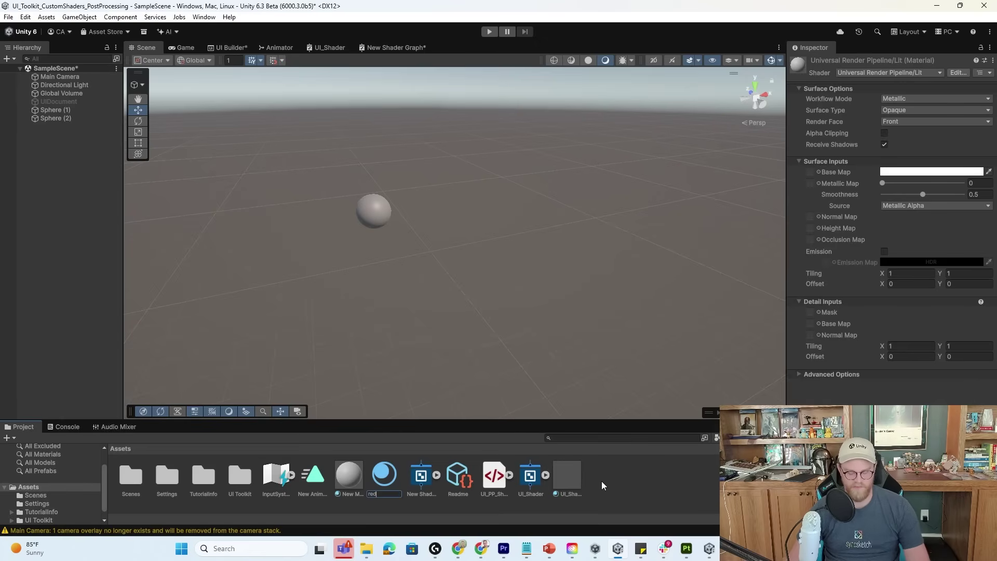
key(Return)
click(931, 171)
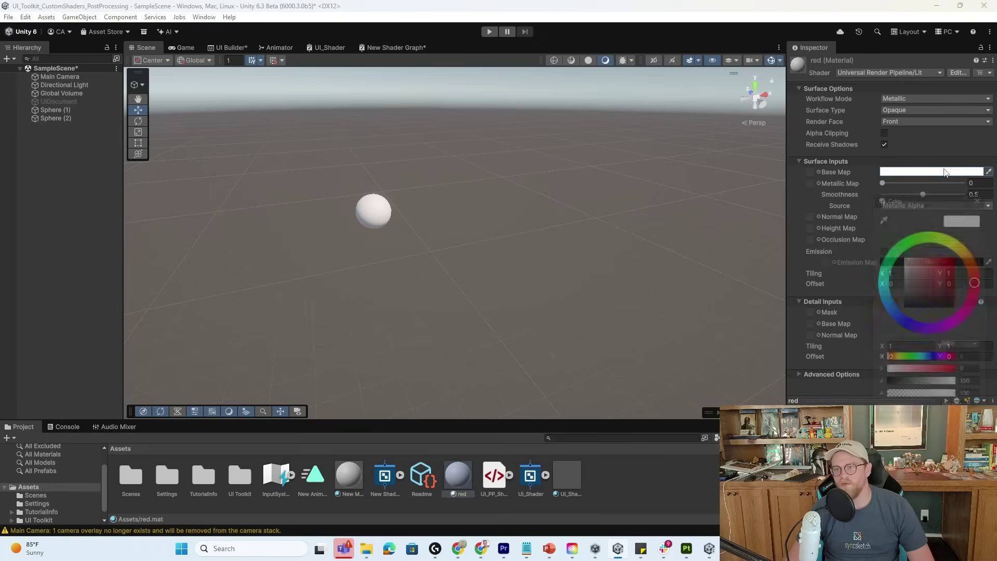
click(930, 257)
click(979, 187)
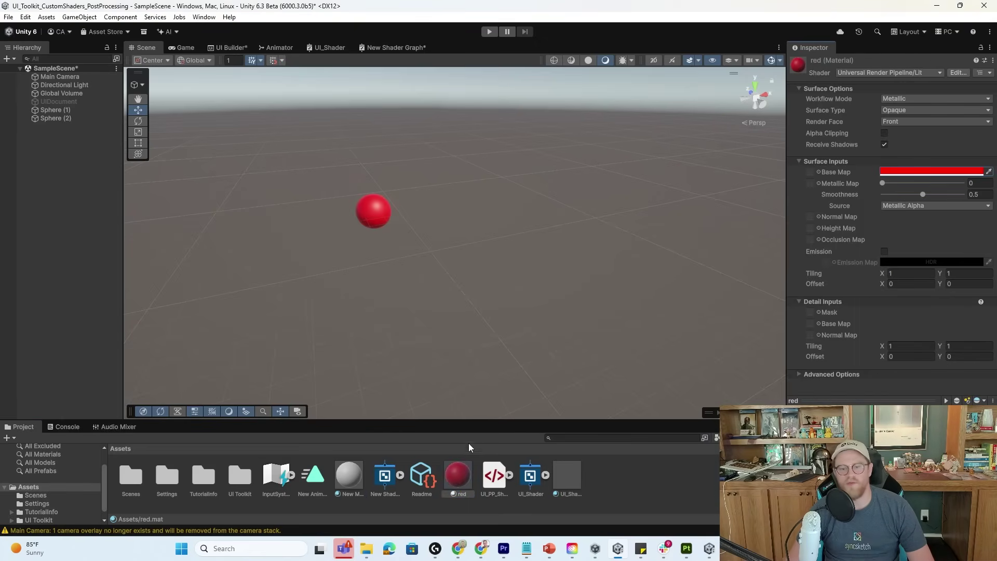
Step: Assign New Material to Sphere (1) and set its base colour to blue with hue 238, saturation 100 and value 100
click(84, 111)
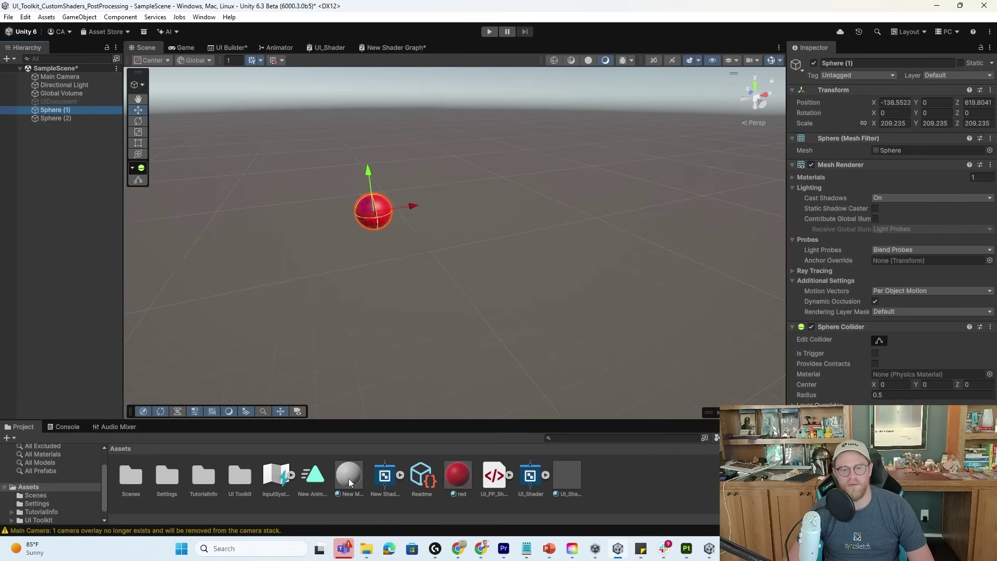
drag(348, 479, 858, 364)
scroll(893, 341, down, 4)
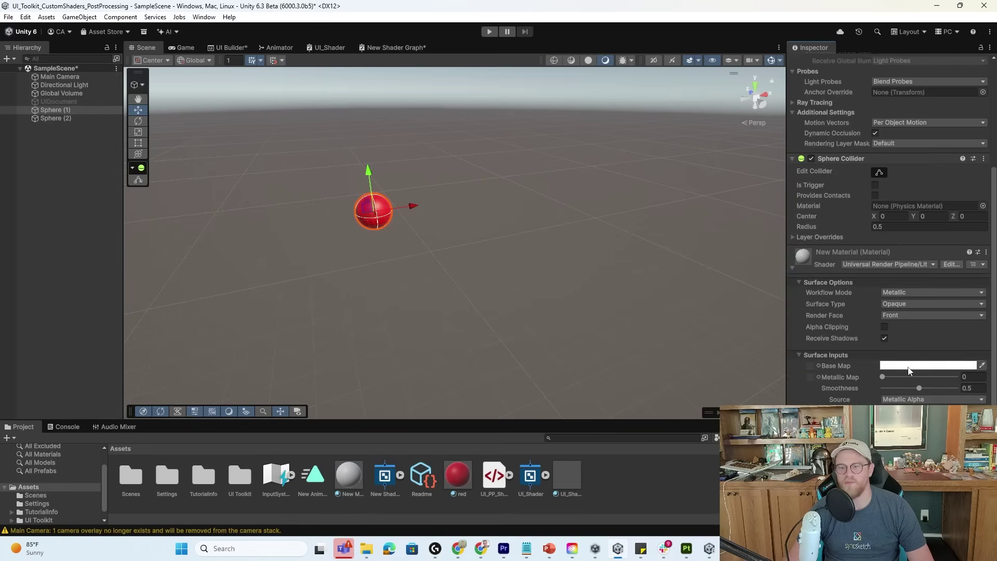
click(909, 366)
click(904, 321)
drag(951, 256, 983, 221)
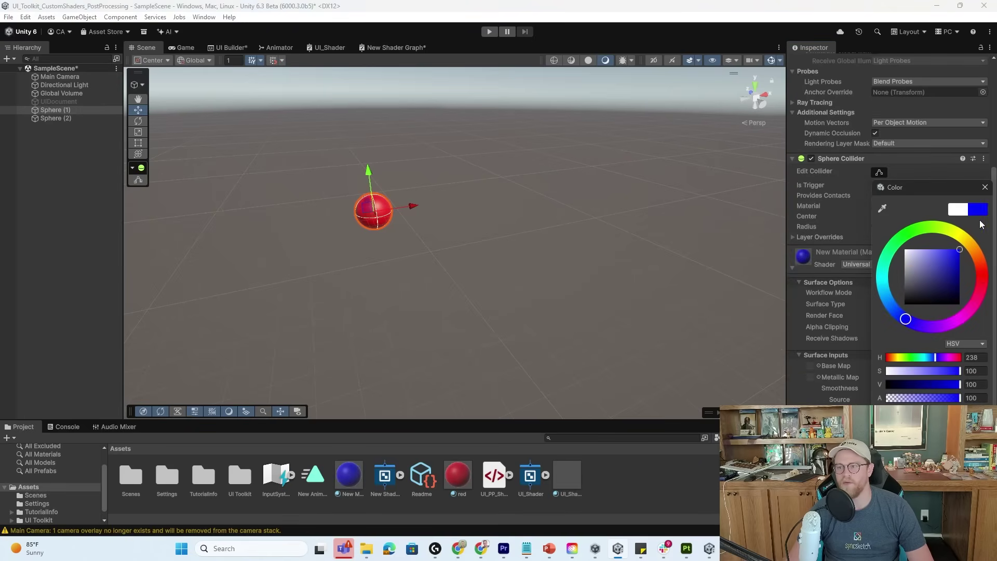
click(985, 187)
drag(417, 208, 428, 204)
key(ctrl+z)
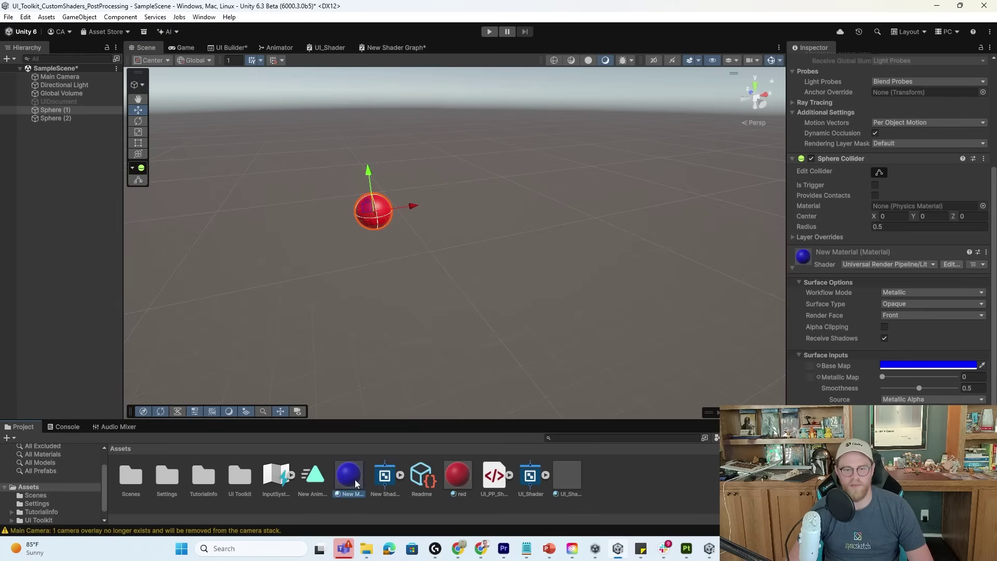
Step: Rename the New Material asset as Blue
click(349, 492)
click(349, 494)
text(Blue)
key(Return)
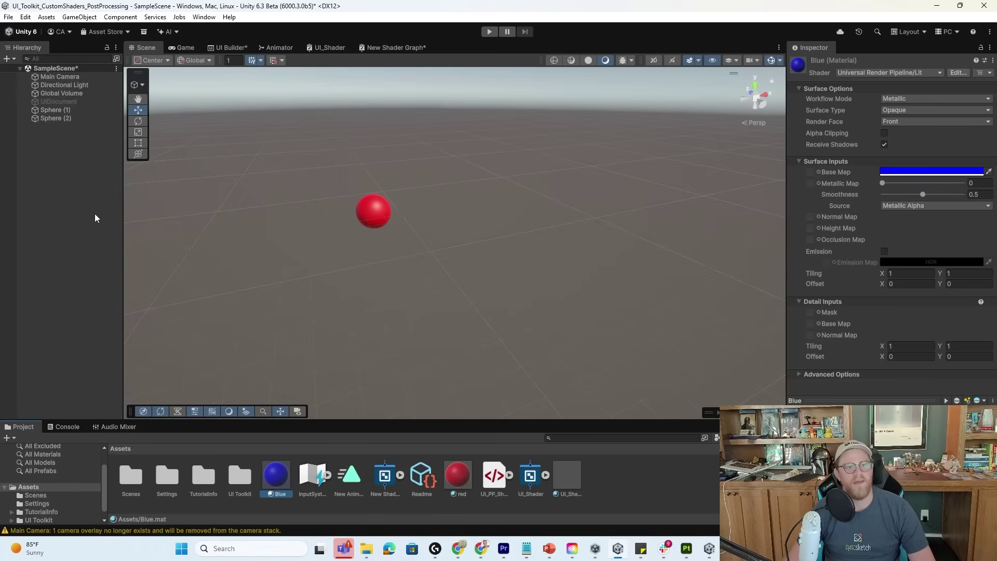
Step: Rename Sphere (1) as BlueSph and Sphere (2) as RedSph
click(59, 110)
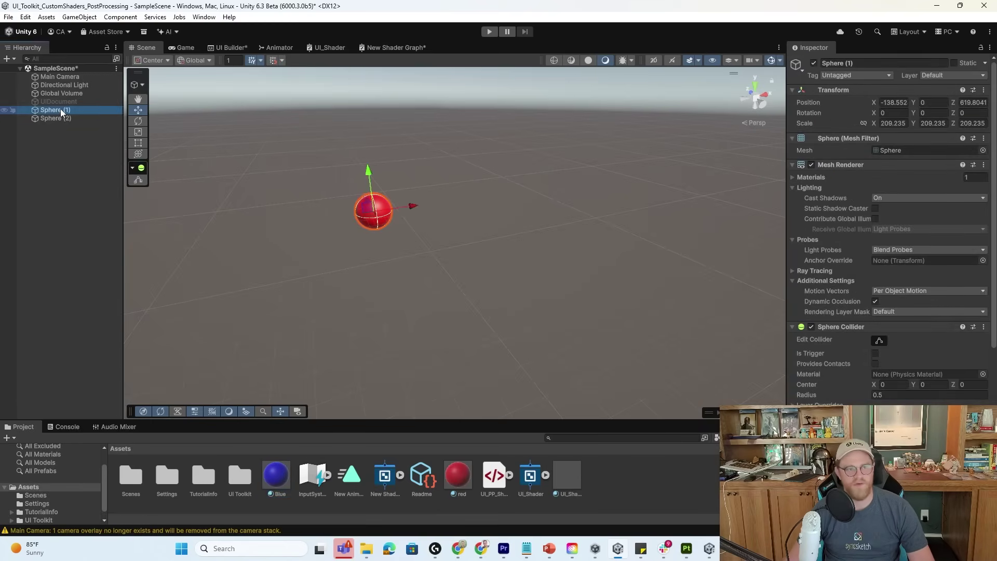
key(F2)
text(BlueSph)
key(Return)
click(58, 117)
key(F2)
text(RedSph)
key(Return)
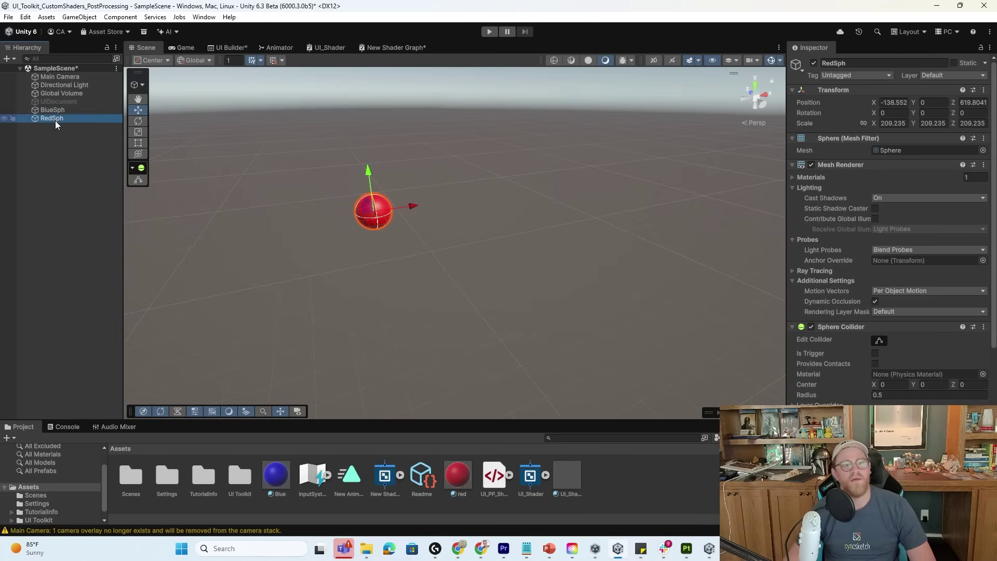
Step: Add two project layers: red as User Layer 6 and blue as User Layer 7
click(62, 110)
click(953, 75)
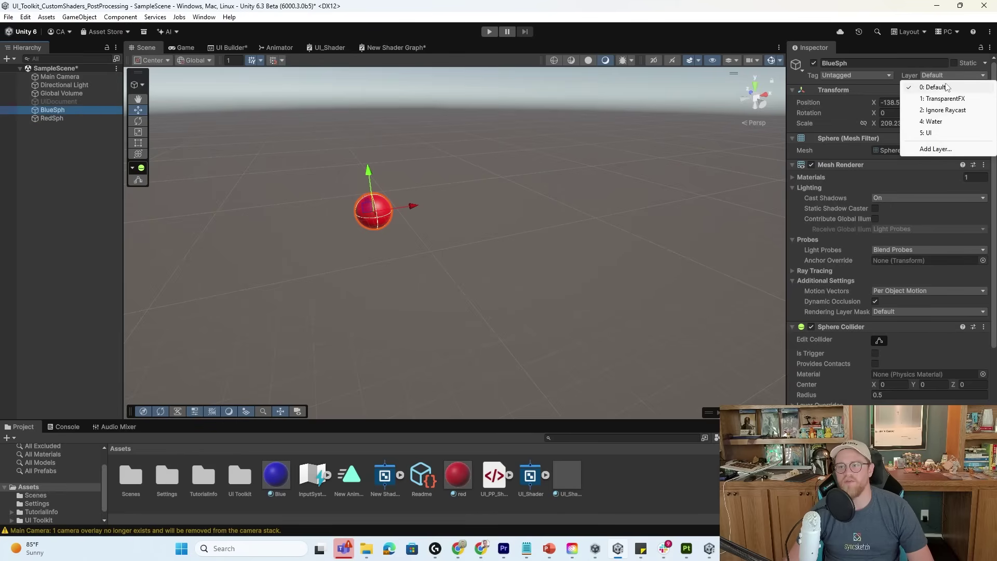
click(936, 150)
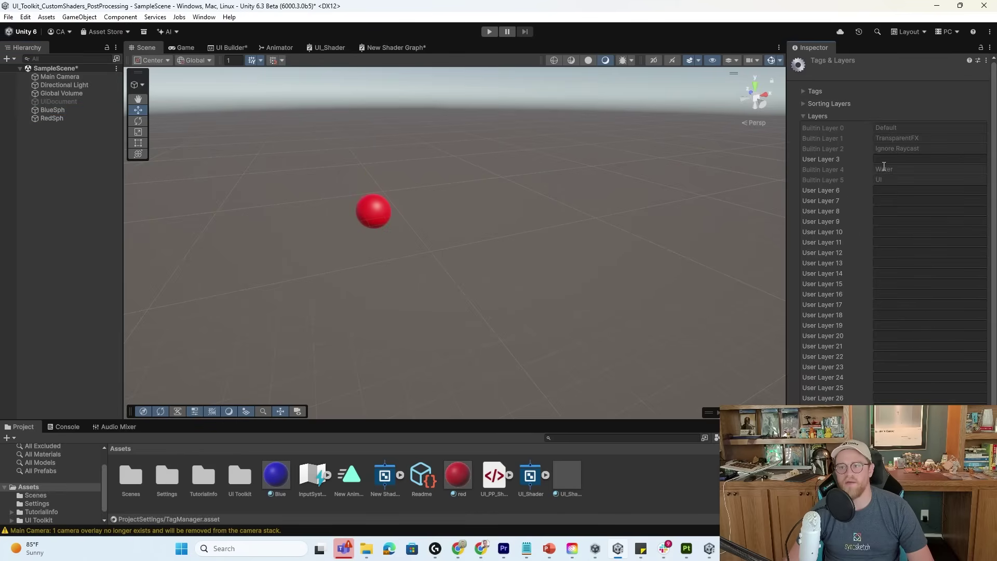
click(885, 190)
text(red)
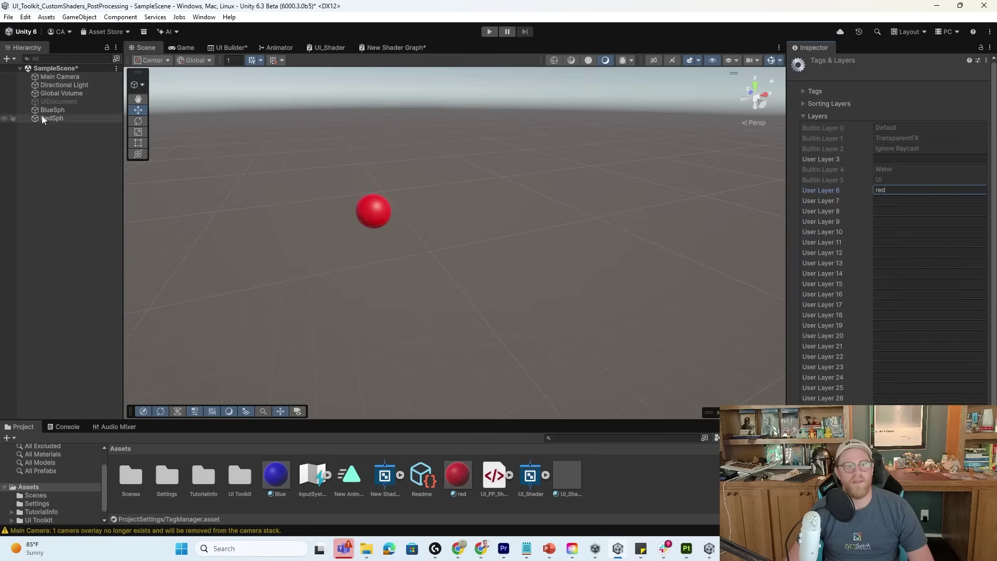
click(57, 110)
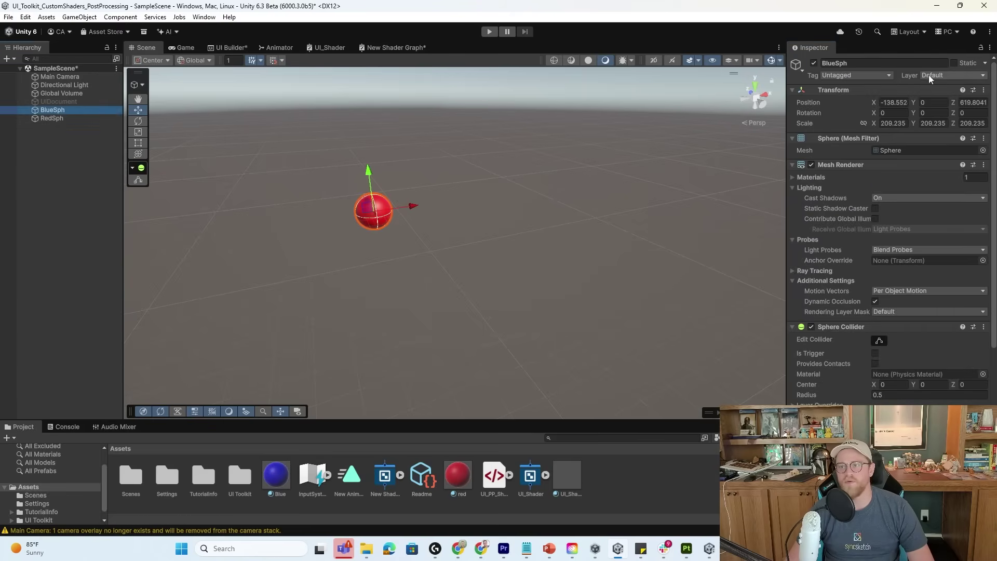
click(928, 74)
click(942, 161)
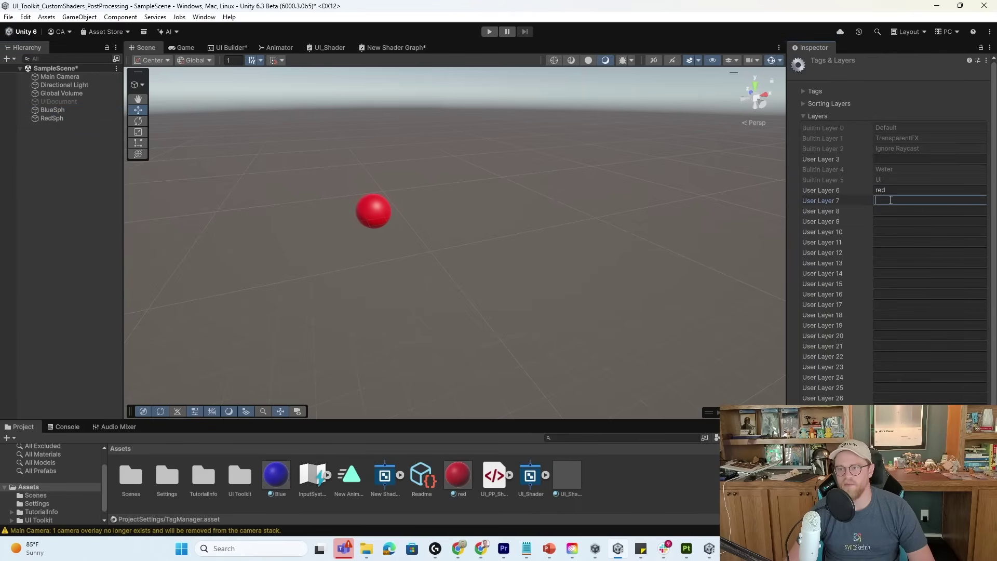
text(blue)
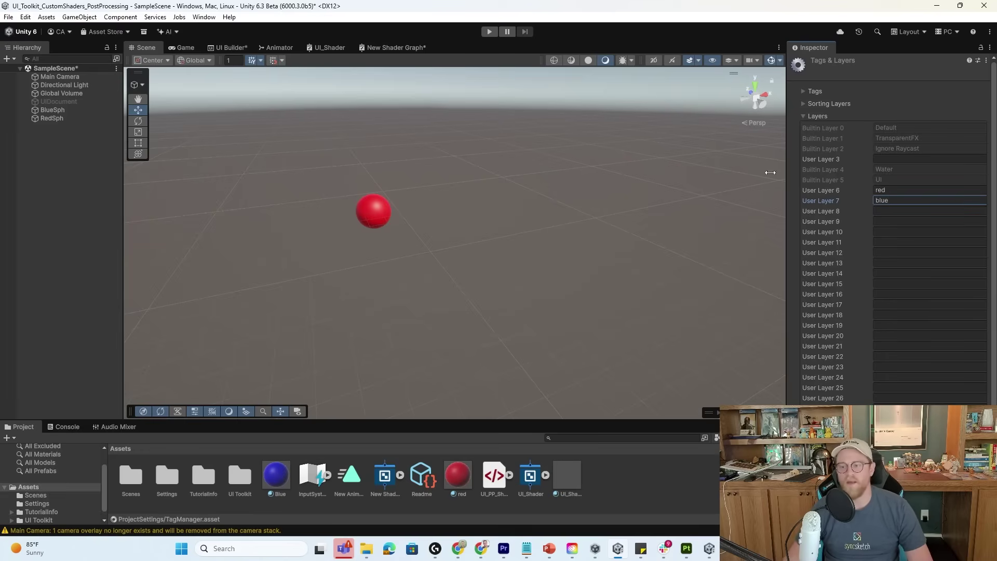
Step: Assign BlueSph to the blue layer and RedSph to the red layer
click(61, 110)
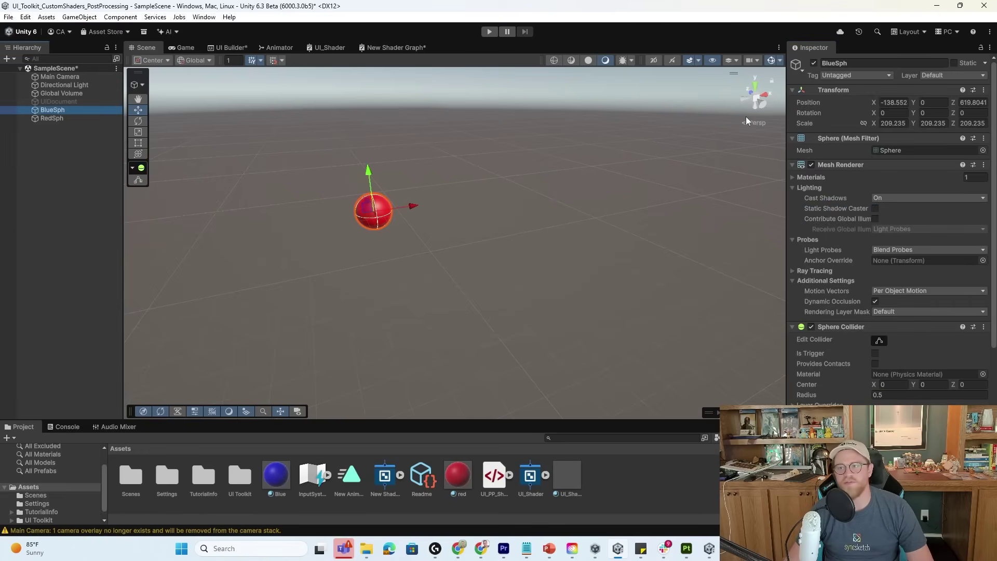
click(961, 76)
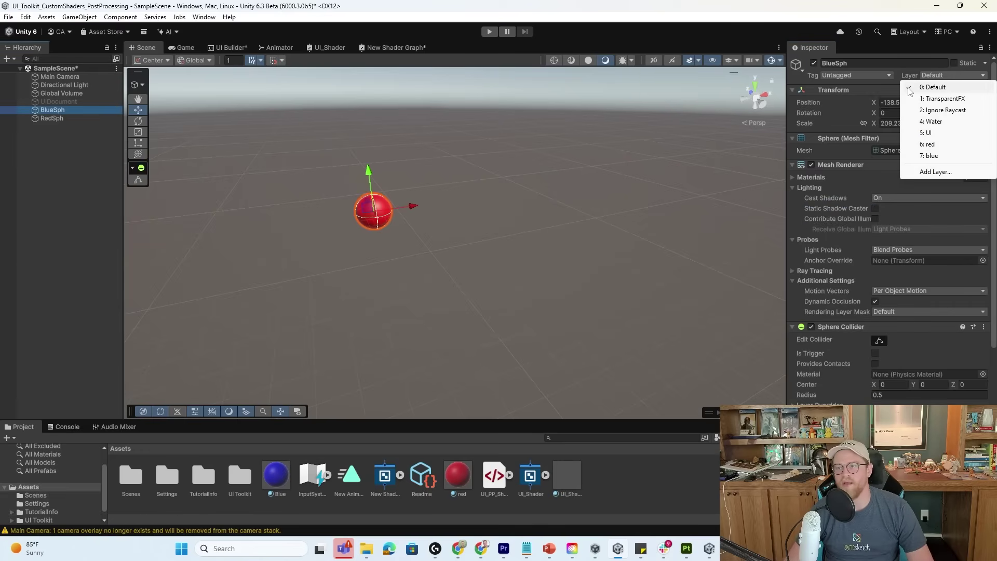
click(943, 157)
click(61, 119)
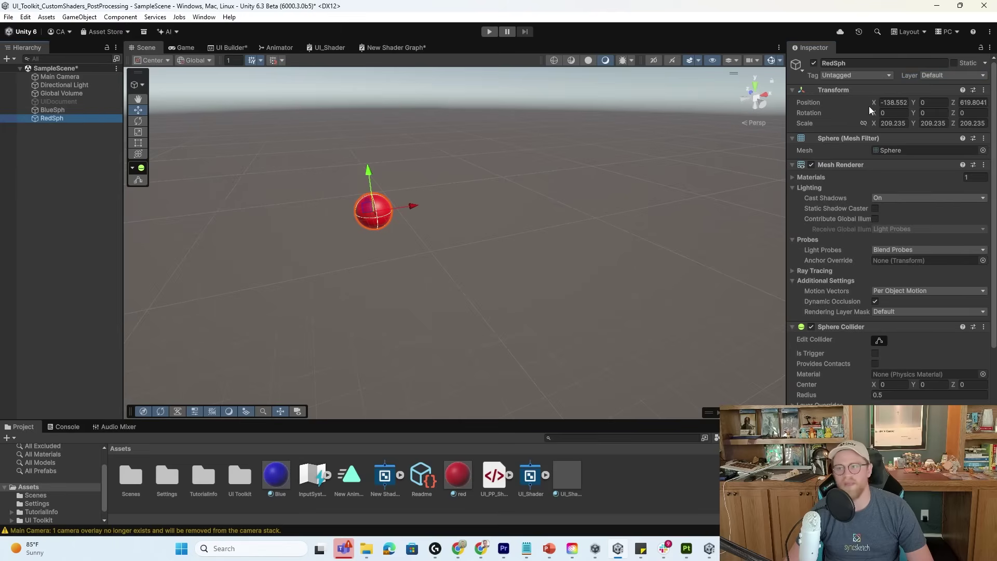
click(961, 76)
click(930, 144)
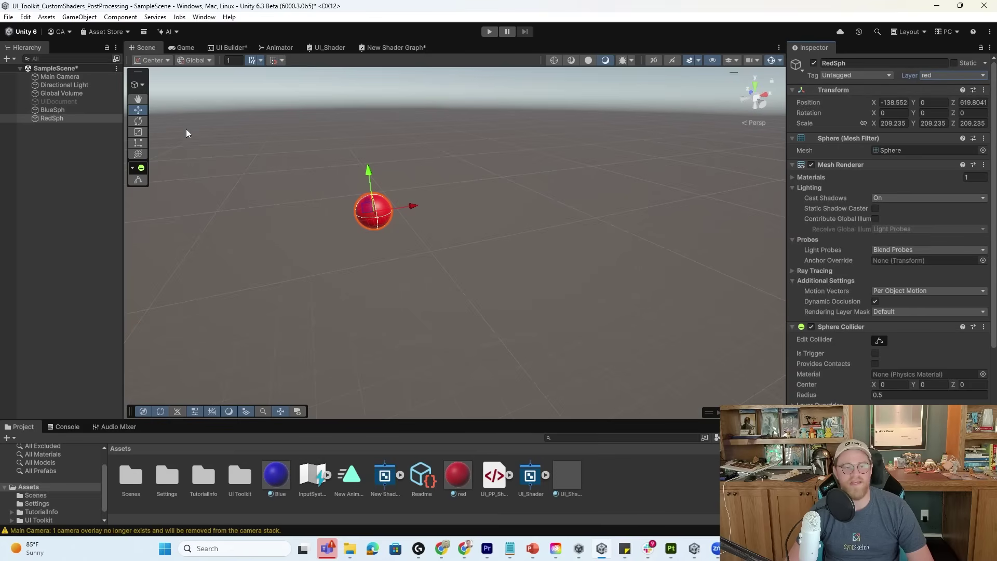
Step: Duplicate Main Camera and move the copy along the X axis to position 105
click(60, 76)
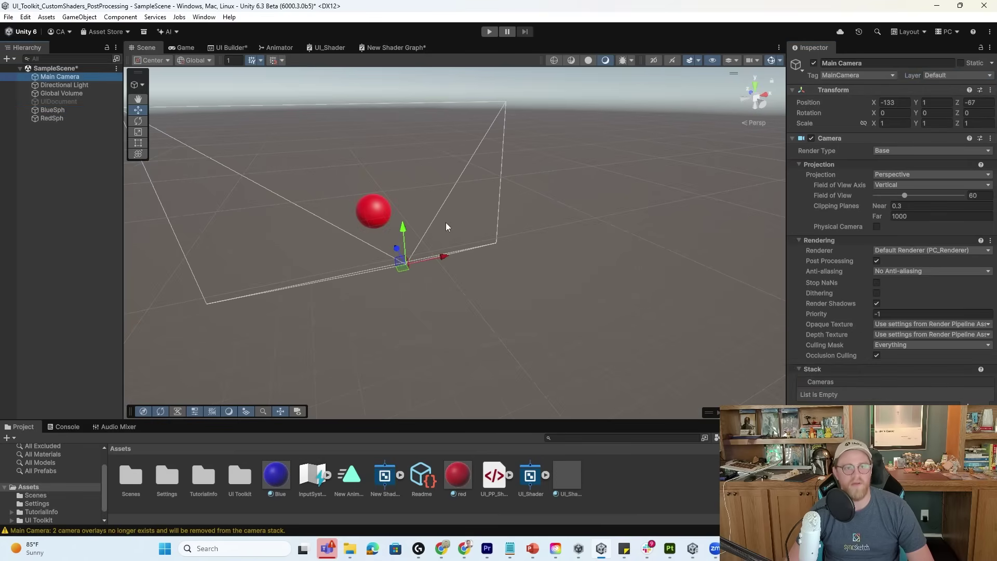
scroll(416, 231, down, 2)
alt+drag(378, 241, 439, 234)
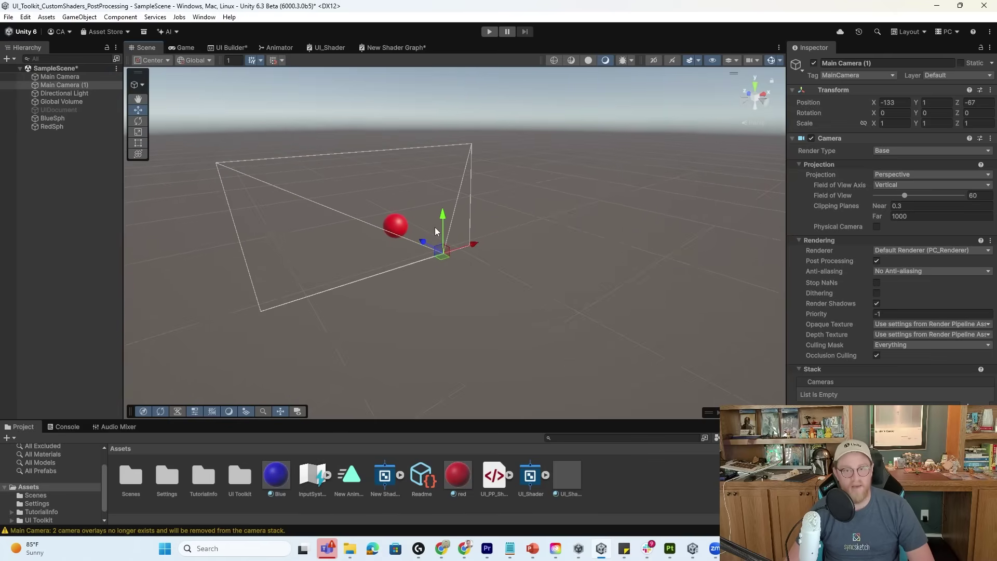
key(ctrl+d)
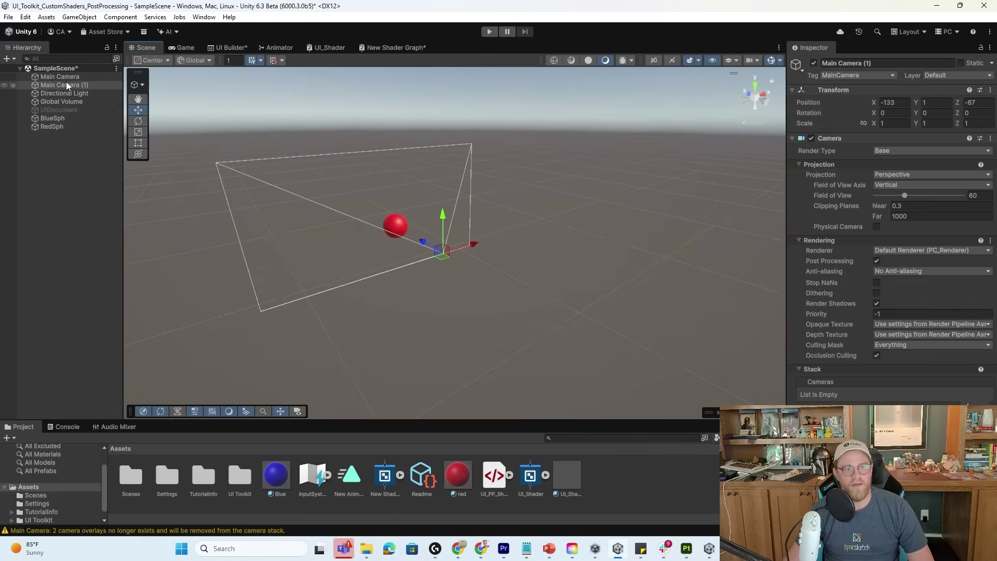
scroll(413, 246, up, 3)
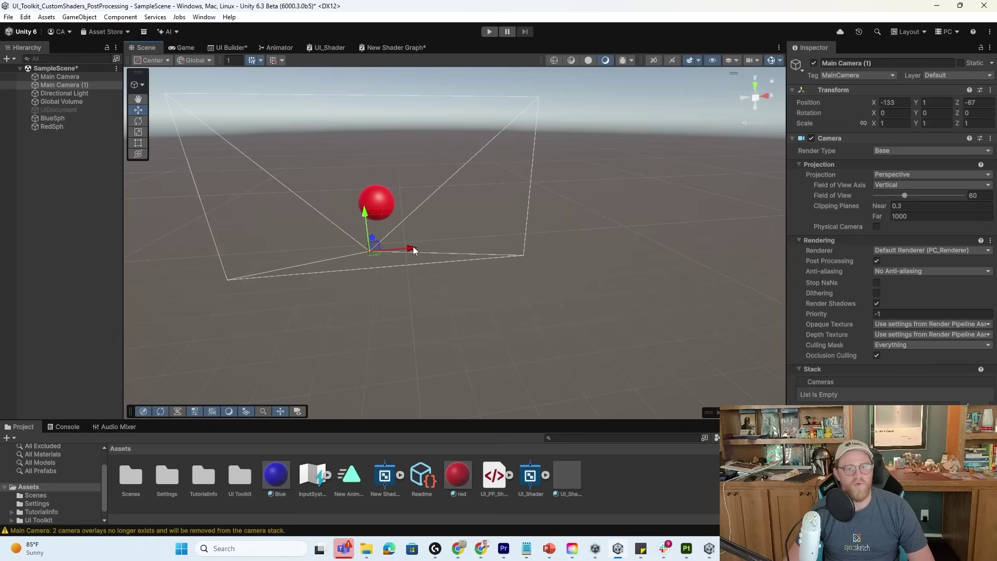
drag(413, 246, 391, 296)
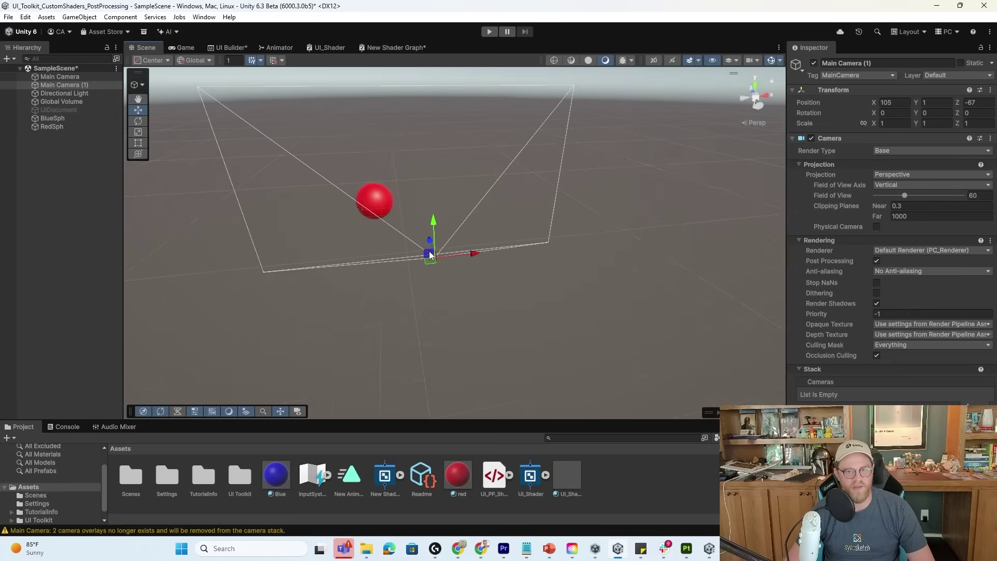
Step: Move the original Main Camera along the X axis to position -276 and rename it Base_red
click(70, 79)
drag(473, 254, 379, 289)
click(80, 79)
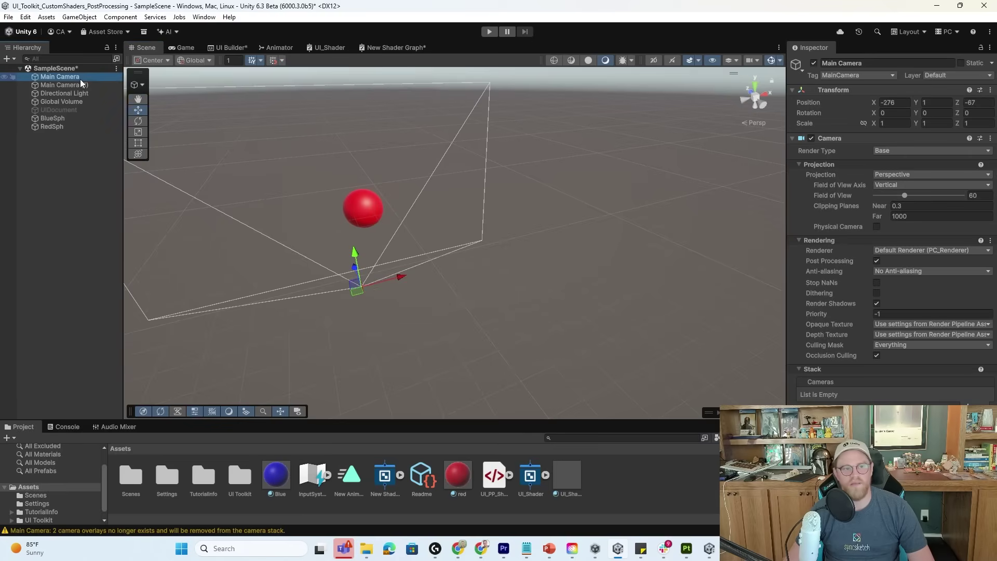
click(80, 79)
text(Base)
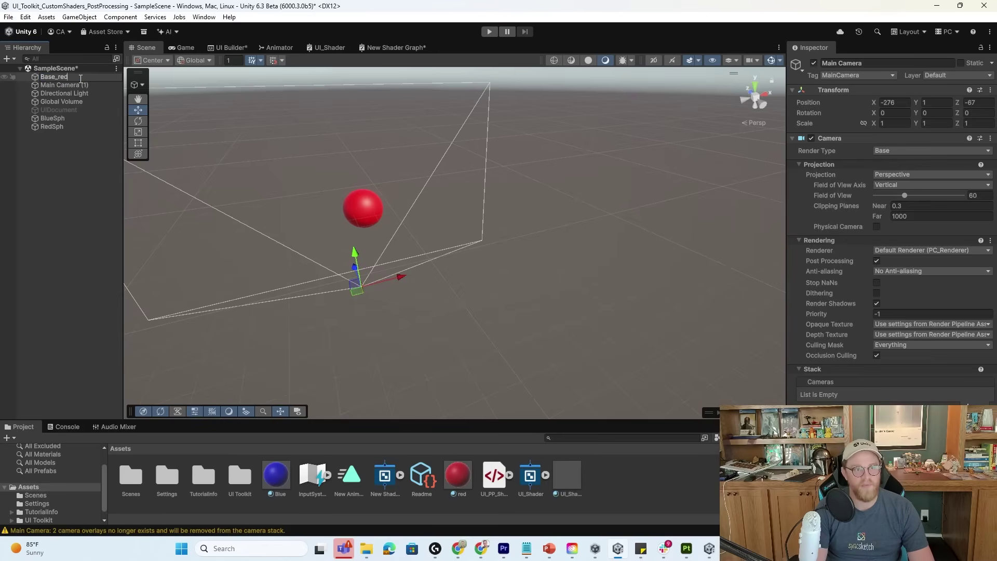
text(_red)
key(Return)
Step: Rename the duplicated camera, Main Camera (1), as Overlay_blue
click(77, 84)
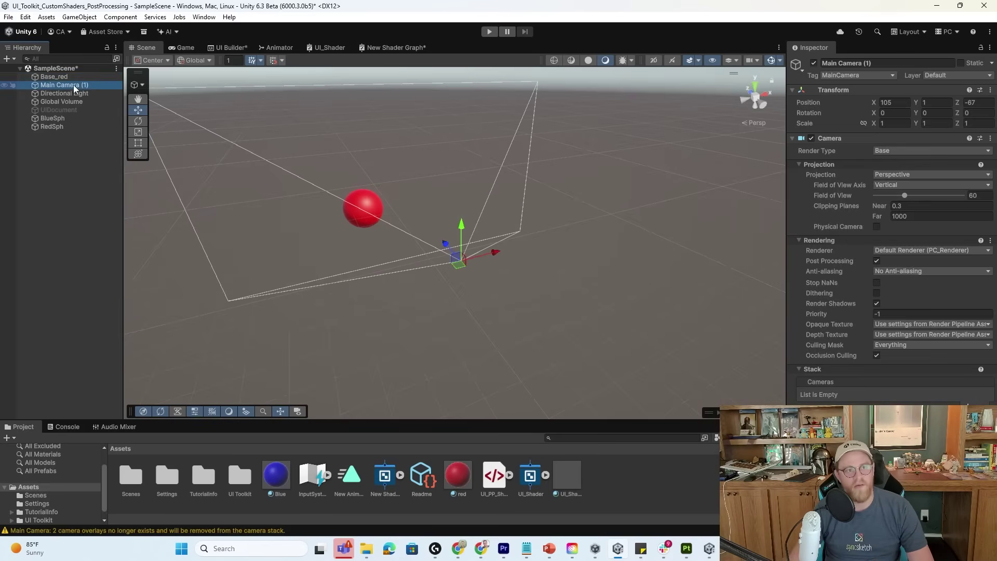
click(73, 86)
text(Over)
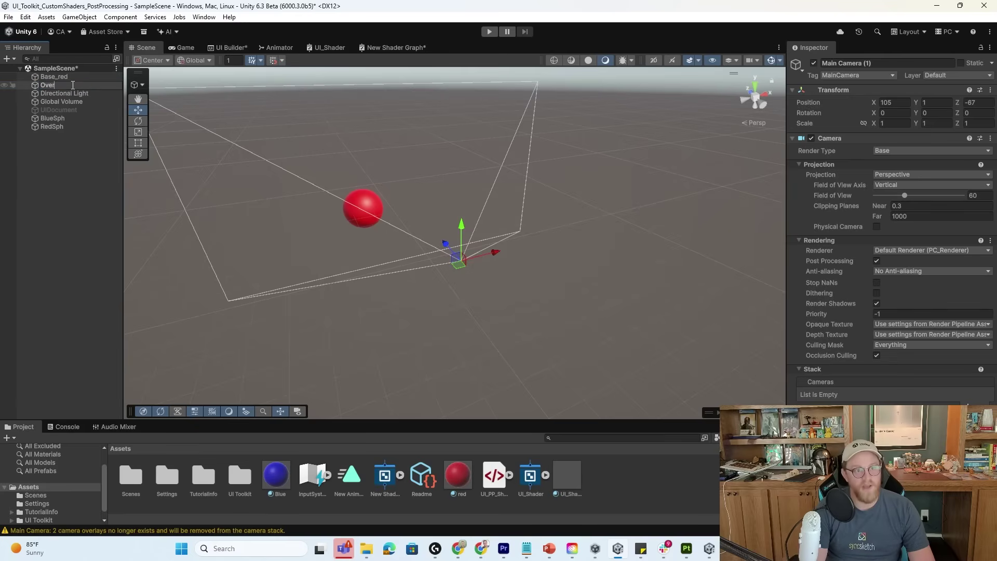
text(lay_)
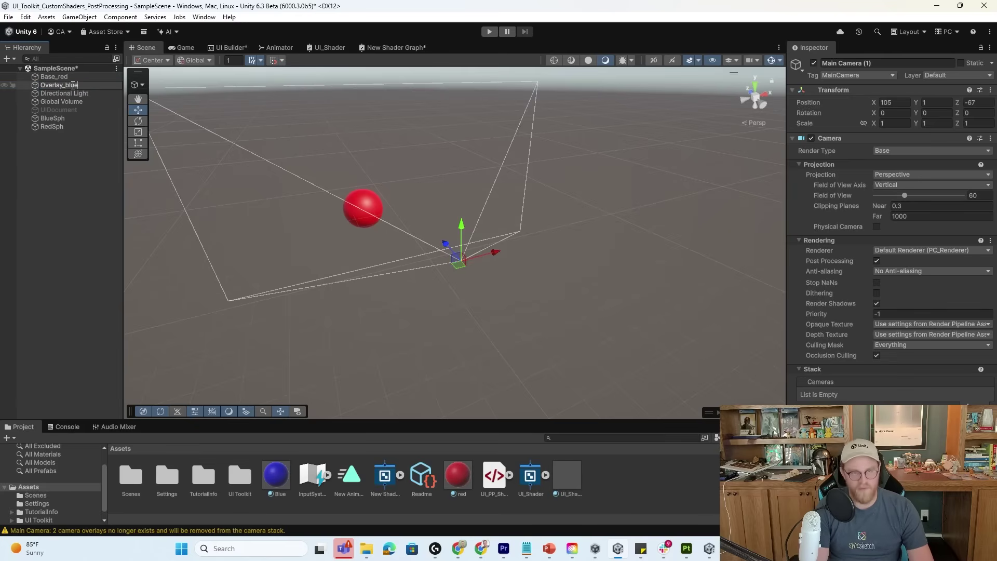
text(blue)
key(Return)
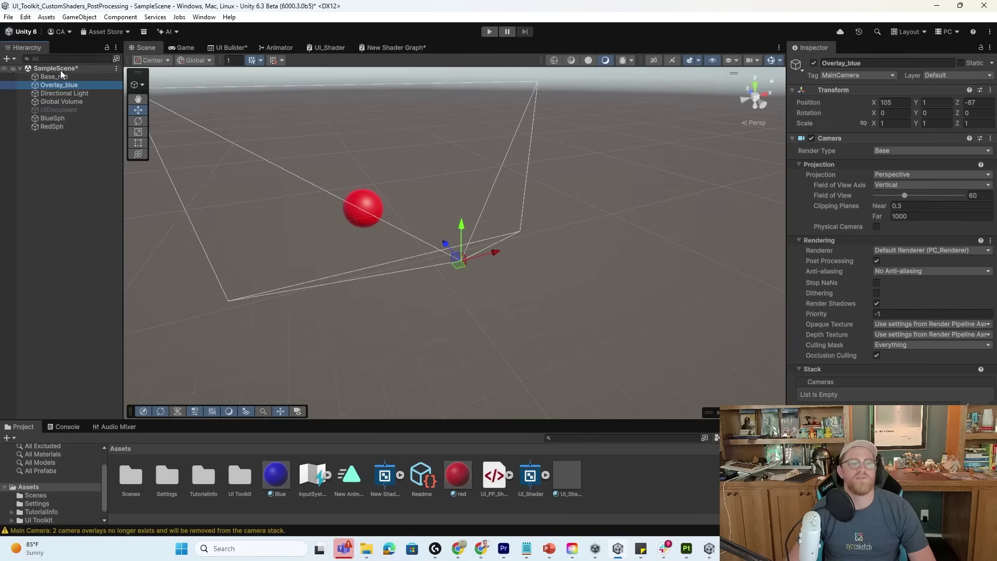
Step: Limit the culling mask of the Base_red camera to the red layer only
click(61, 76)
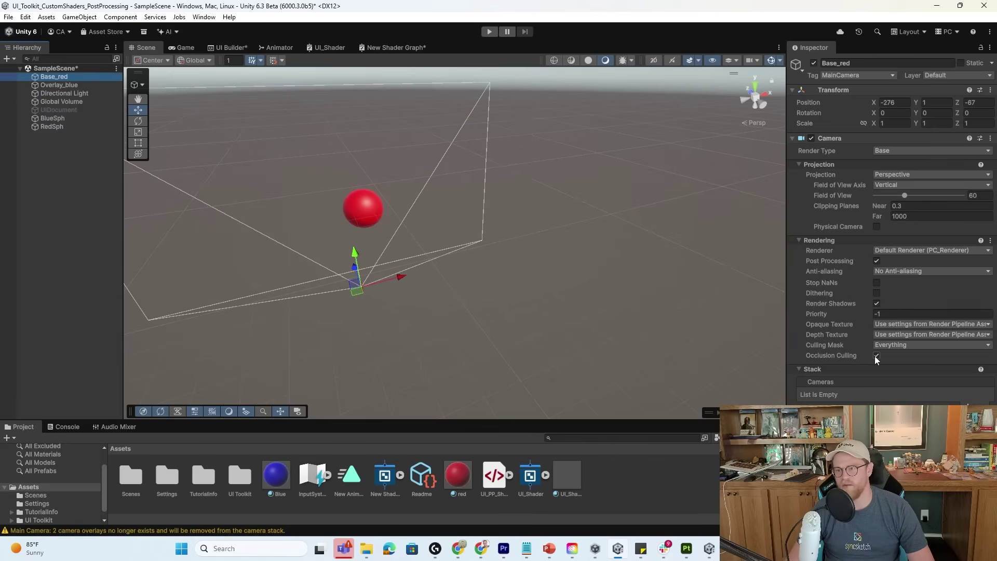
click(937, 346)
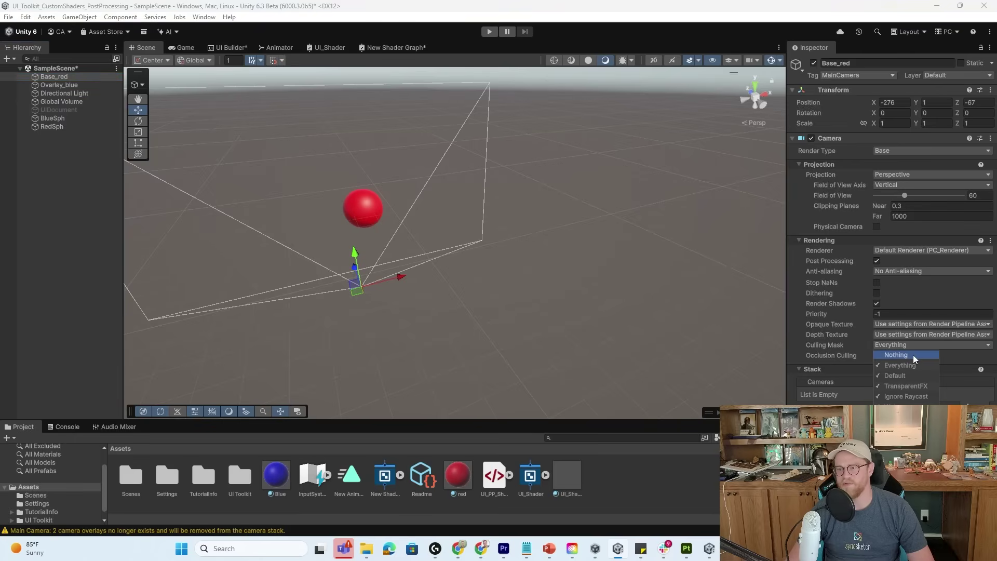
click(914, 354)
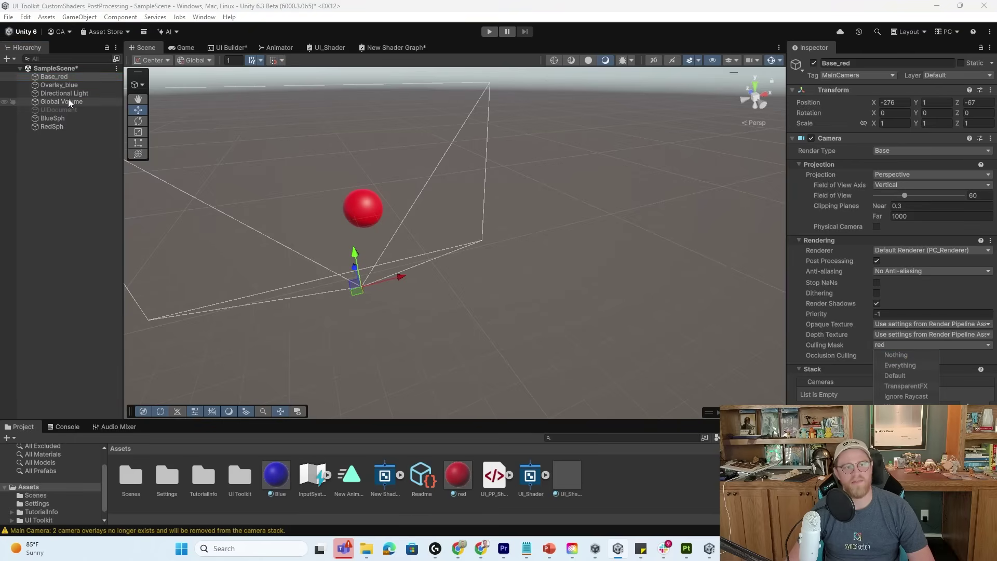
Step: Limit the culling mask of the Overlay_blue camera to the blue layer only
click(55, 83)
click(55, 85)
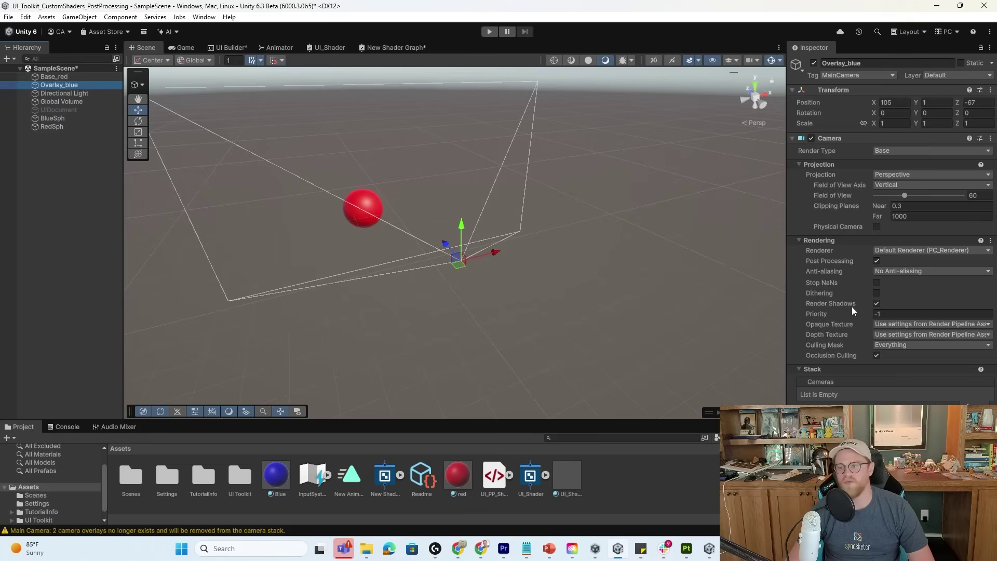
click(905, 346)
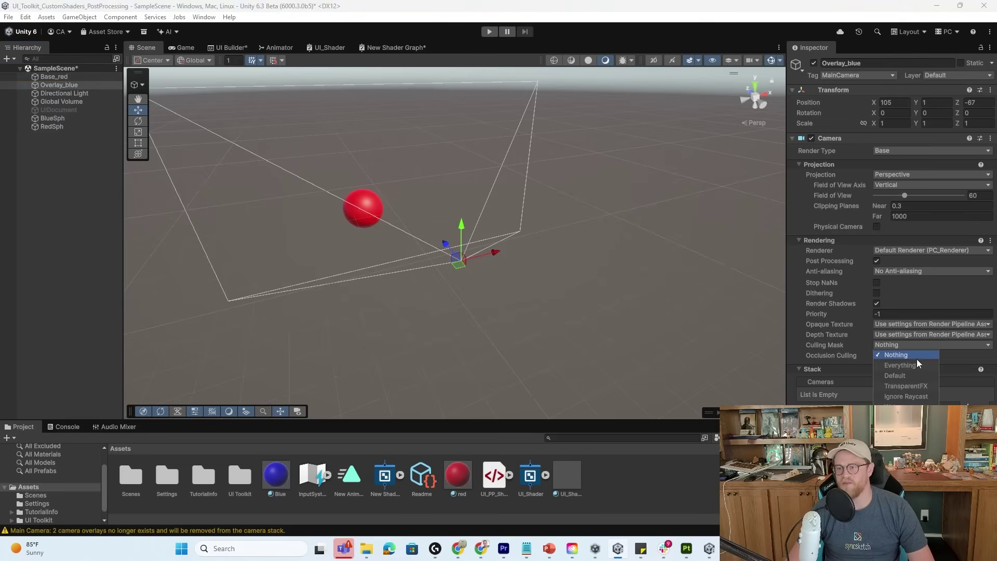
click(917, 357)
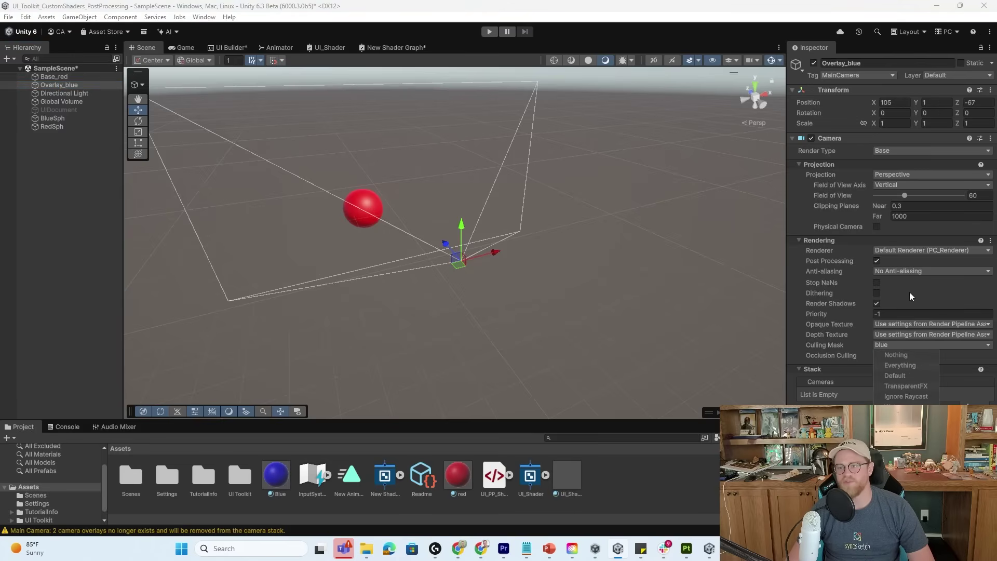
Step: Set Overlay_blue's render type to Overlay, add it to Base_red's camera stack and view the result in the game preview
click(61, 85)
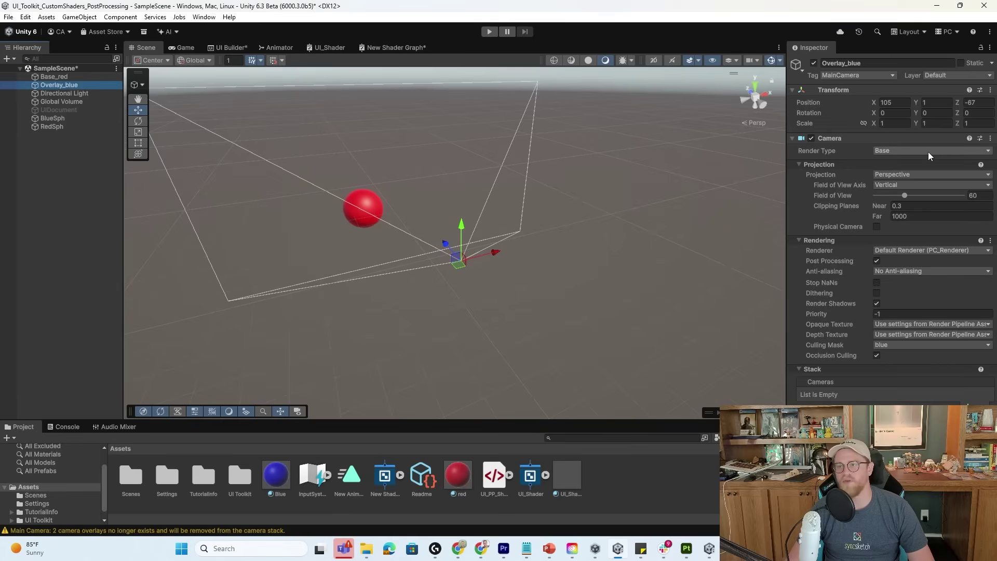
click(928, 152)
click(916, 173)
click(52, 77)
click(967, 404)
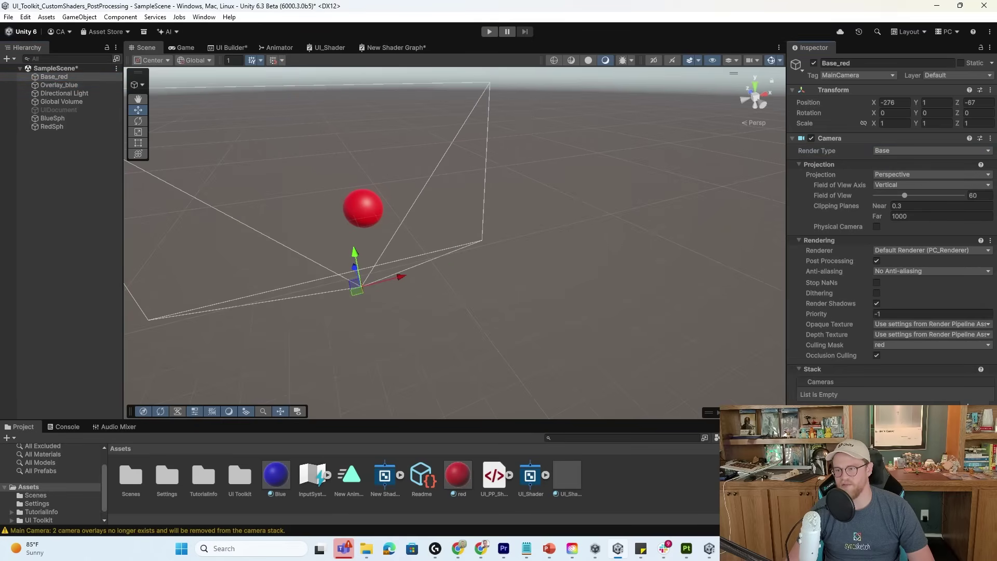
click(186, 48)
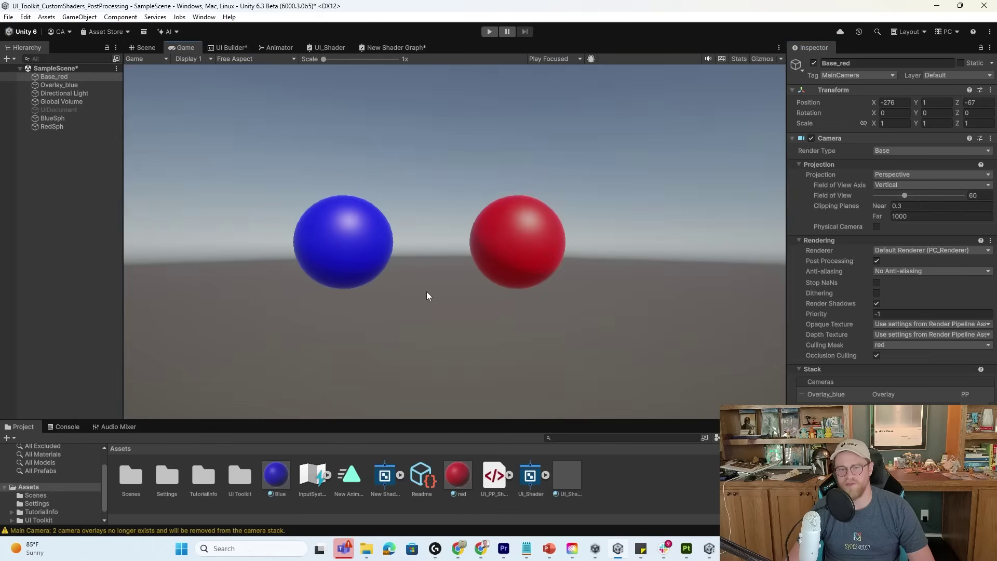
Step: Parent Base_red under RedSph and Overlay_blue under BlueSph, and expand both spheres in the hierarchy
click(61, 78)
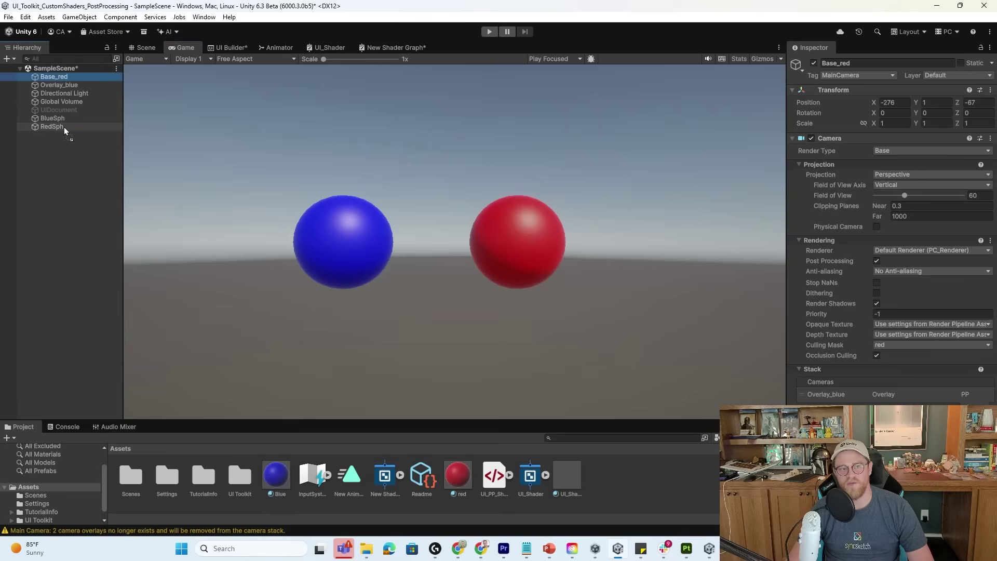
drag(58, 81, 48, 119)
drag(57, 77, 56, 110)
click(58, 101)
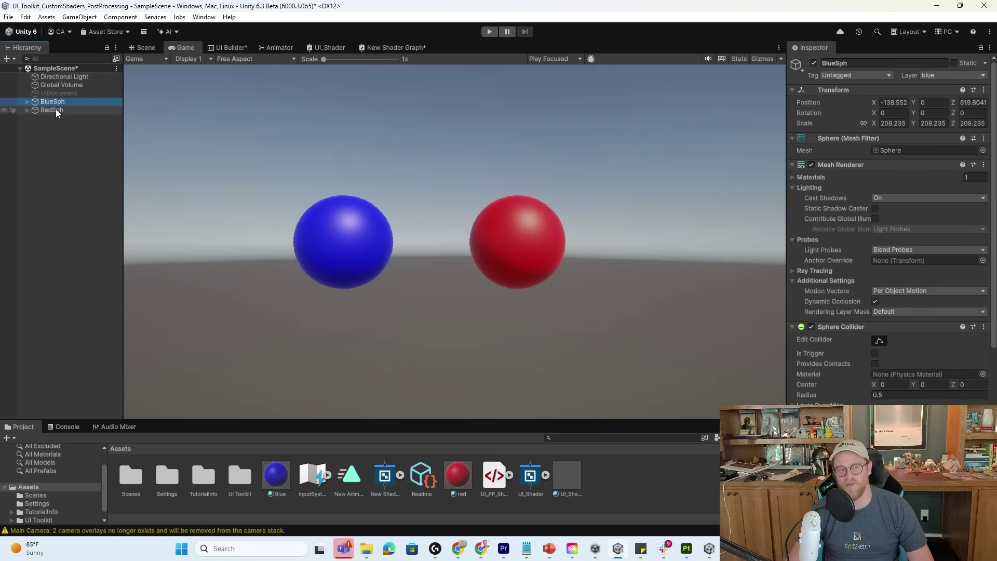
click(28, 103)
click(27, 117)
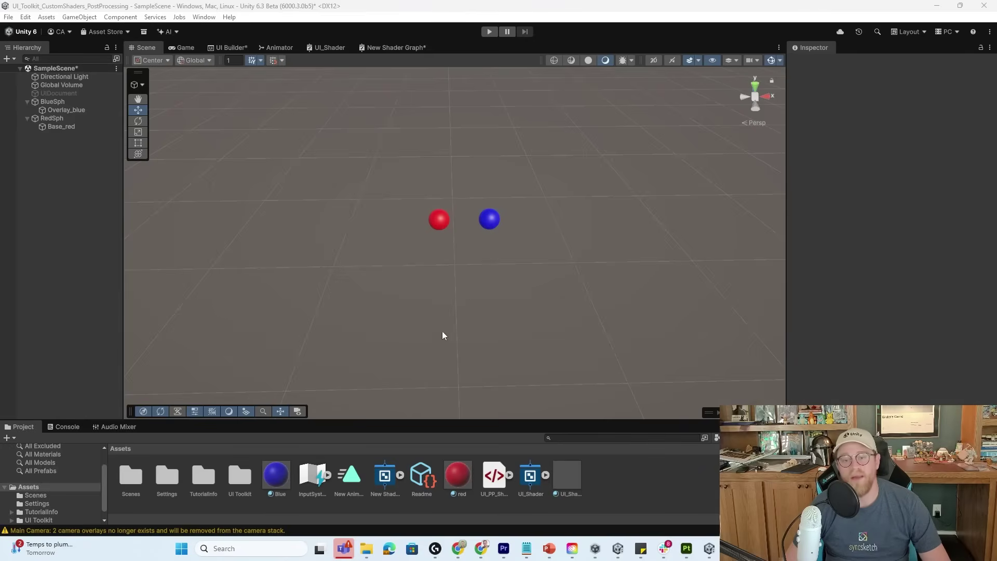
Step: Add a Box Volume at the root of the scene
alt+drag(469, 312, 434, 231)
alt+right_drag(434, 231, 514, 245)
alt+drag(515, 245, 253, 214)
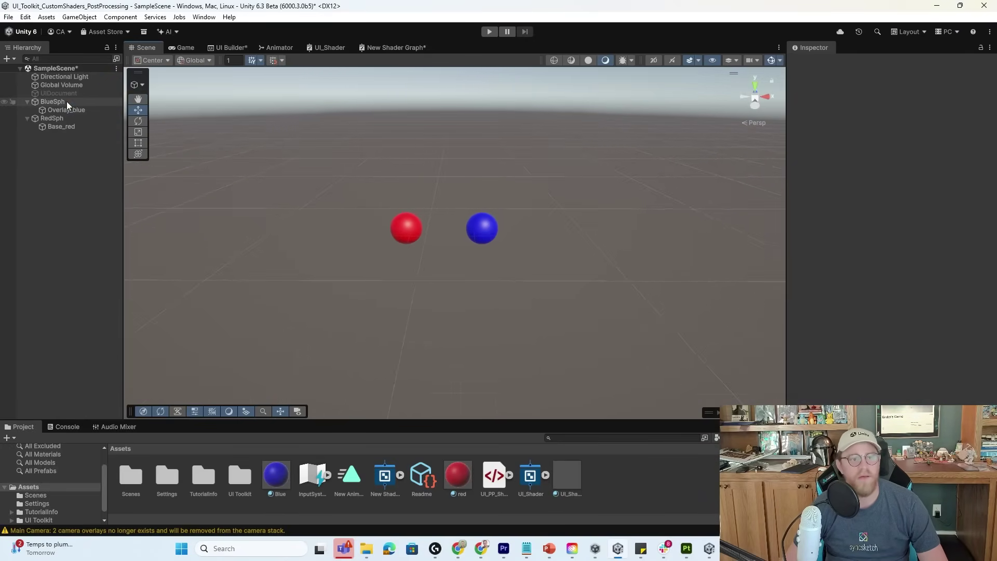
click(66, 101)
right_click(71, 178)
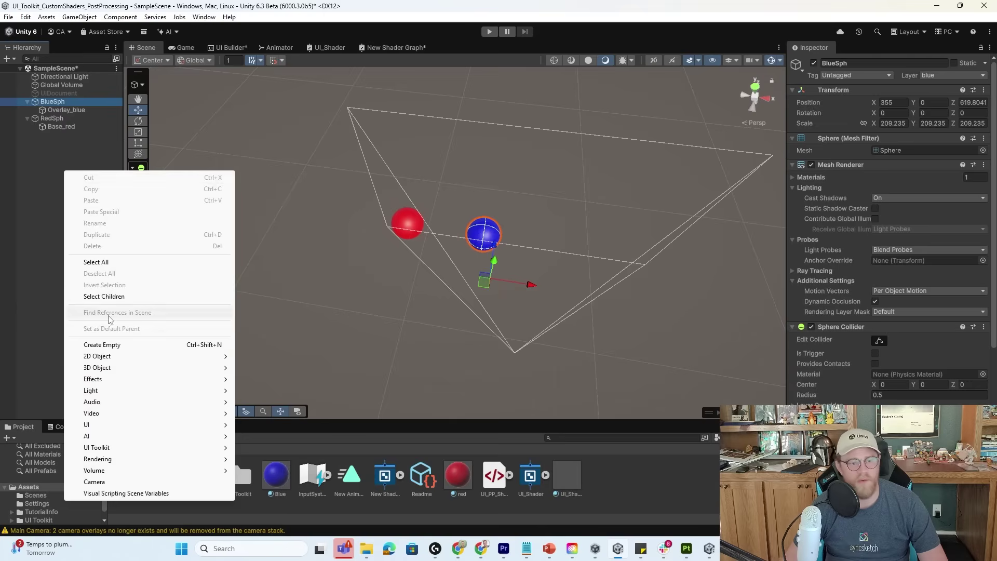
mouse_move(186, 477)
click(267, 488)
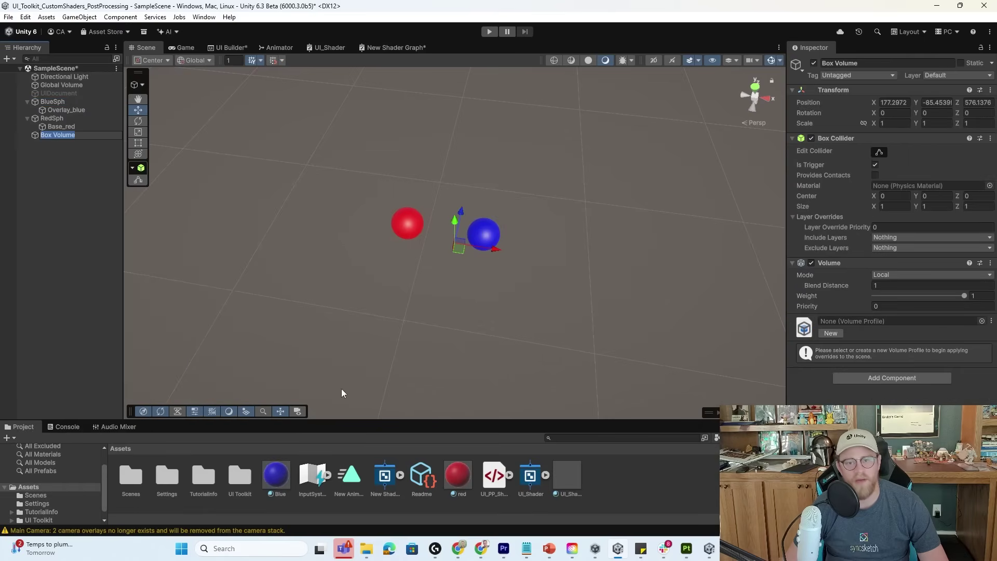
Step: Resize the Box Volume's collider around the red sphere to about 622 × 345 × 1130
alt+drag(459, 261, 494, 221)
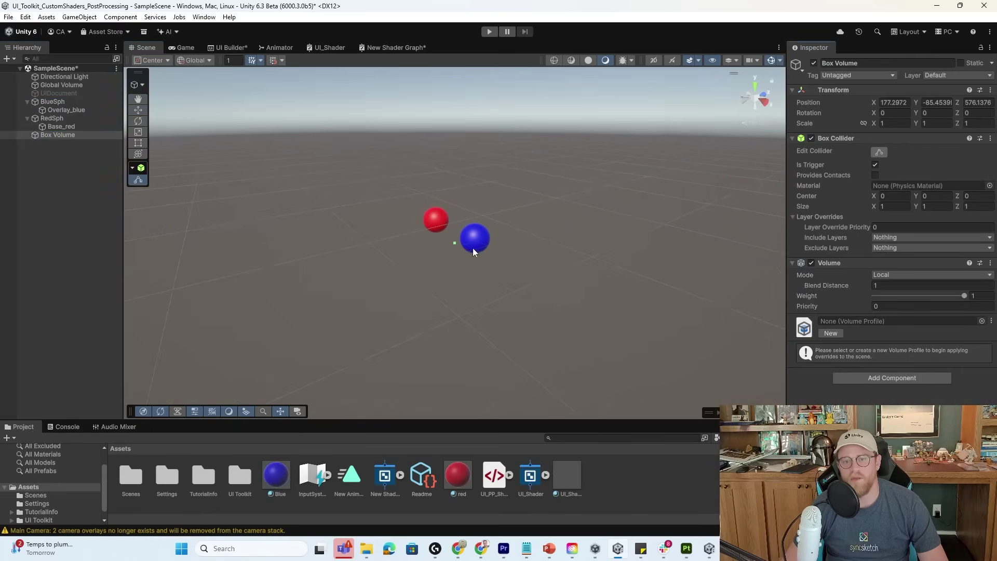
scroll(460, 256, up, 8)
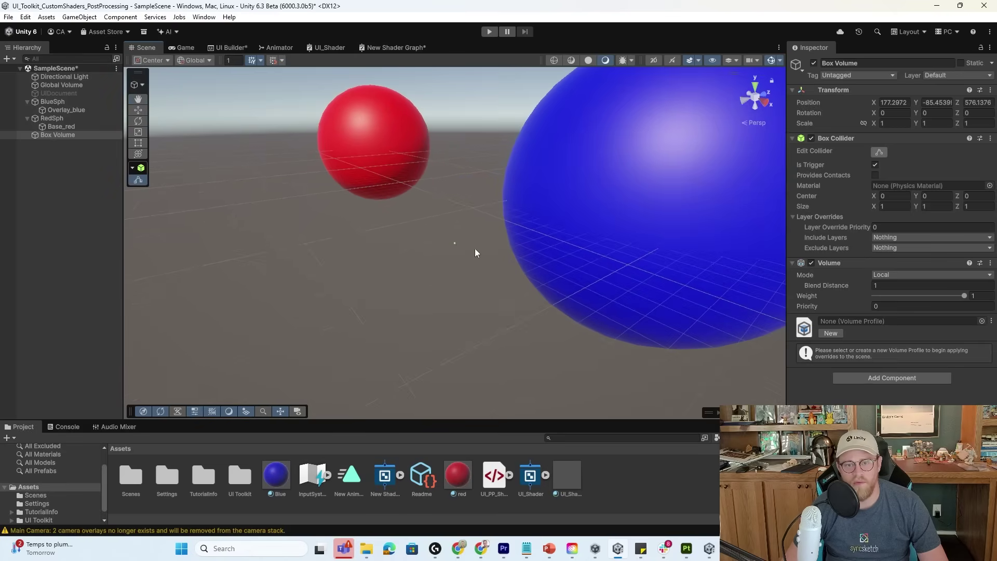
key(f)
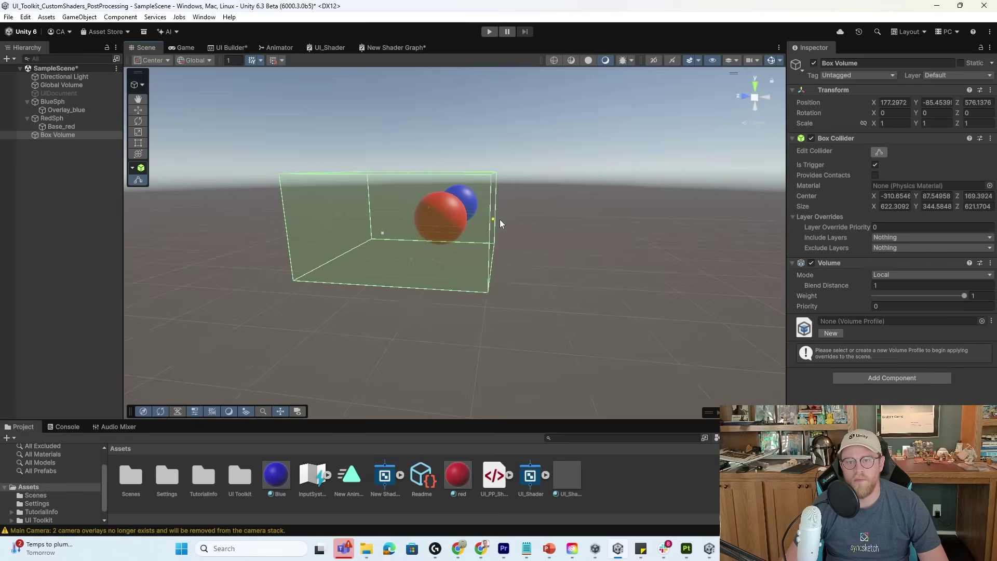
alt+drag(507, 222, 361, 284)
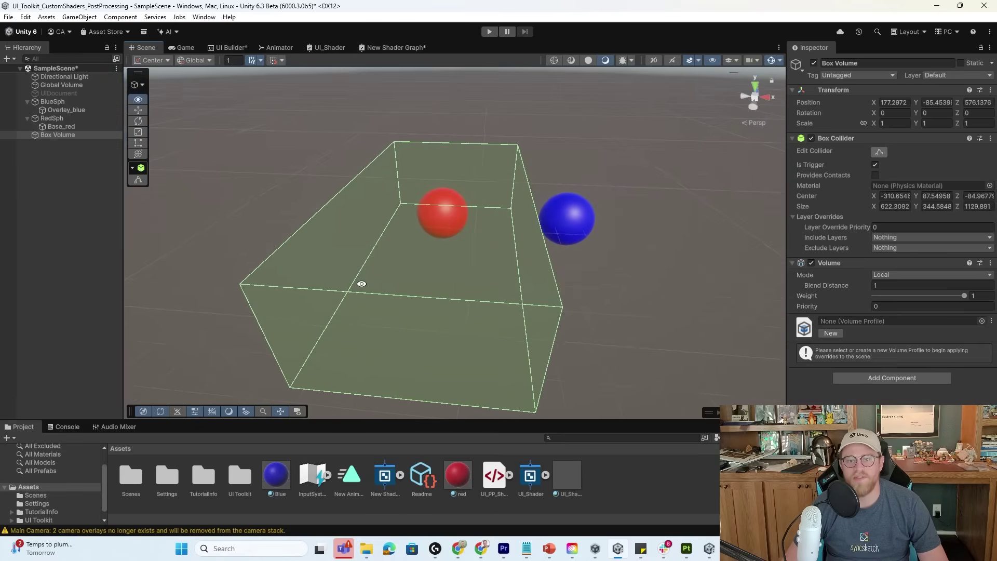
Step: Move the Box Volume to X 144 and Z 315, keeping the red sphere inside and the blue sphere outside
click(66, 120)
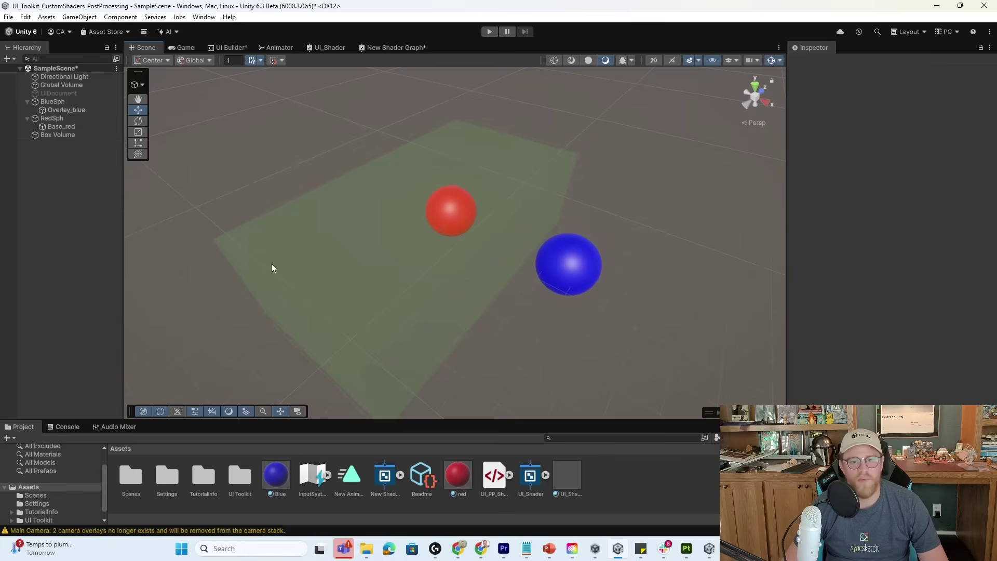
click(68, 136)
drag(456, 210, 405, 250)
drag(412, 285, 405, 281)
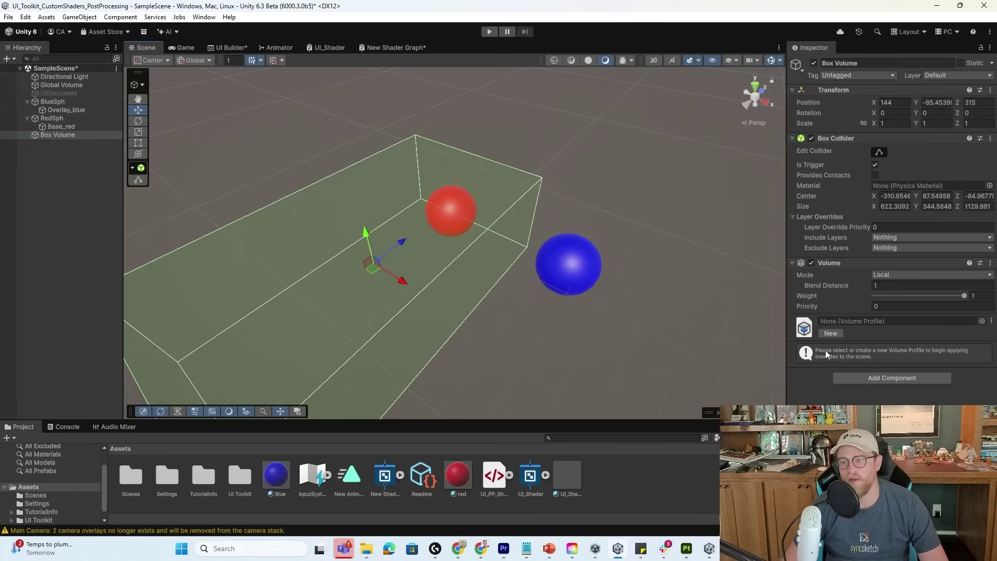
Step: Create a new volume profile for the Box Volume and add a Film Grain override to it
click(831, 333)
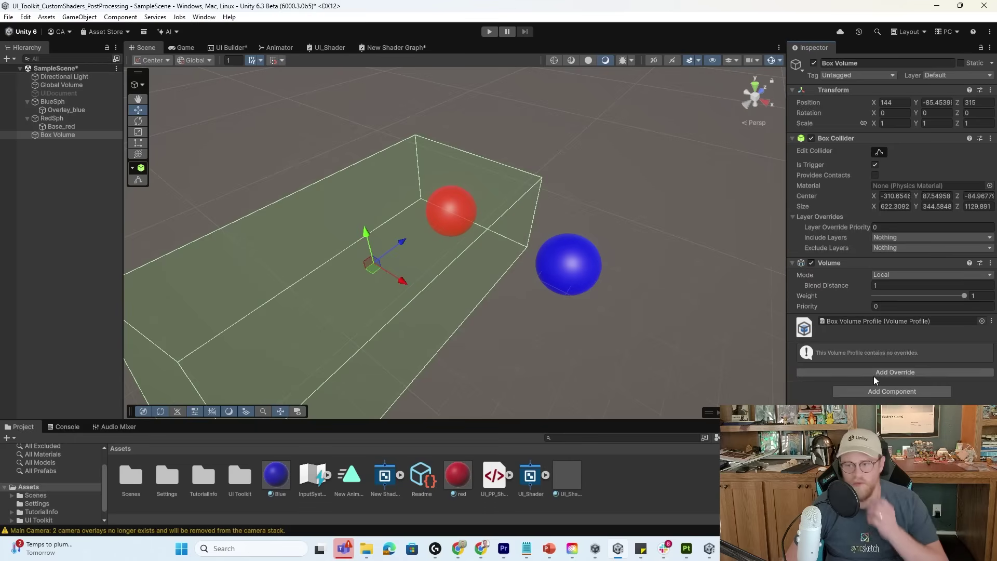
click(880, 371)
click(877, 257)
click(876, 318)
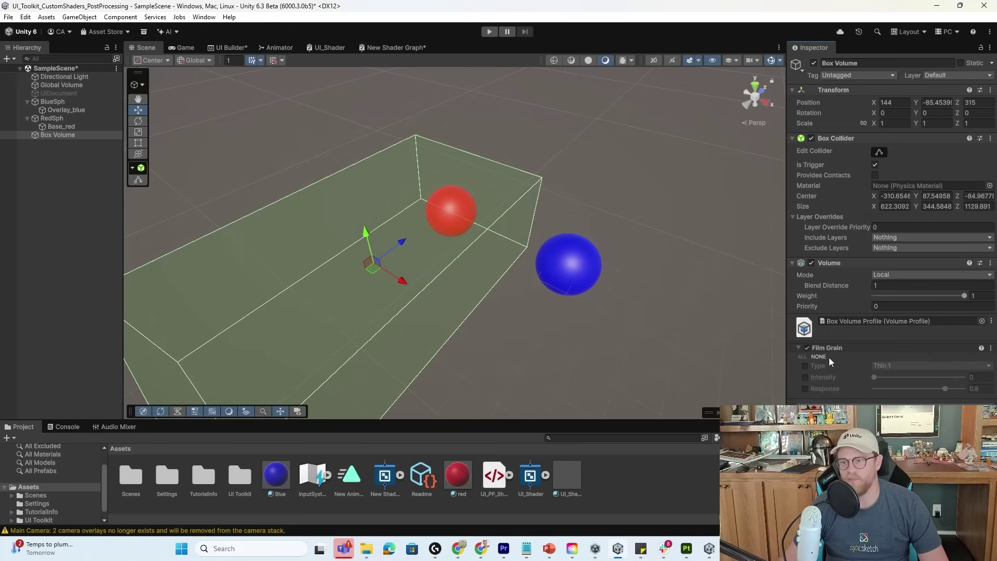
Step: Enable the Film Grain intensity and type overrides, setting intensity to 1 and type to Large 01
click(805, 377)
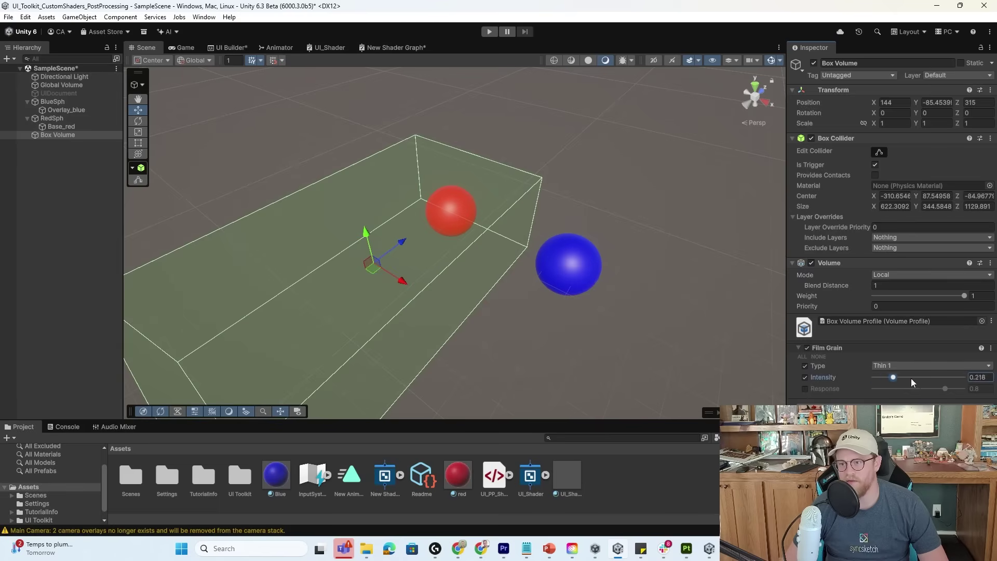
click(915, 366)
click(904, 468)
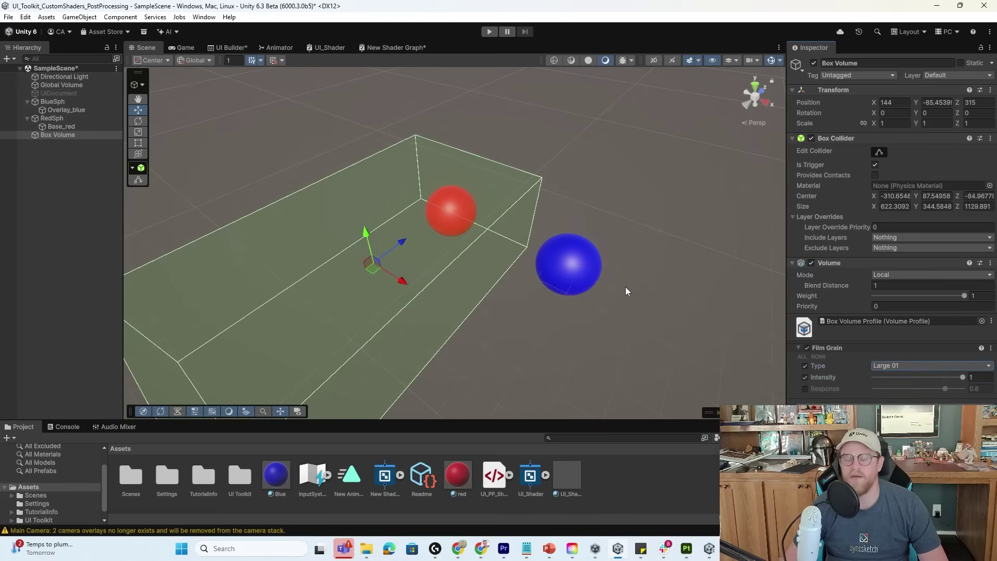
Step: Check the film grain in the game view and compare it with the Box Volume's extents around the spheres in the scene
alt+drag(544, 259, 567, 235)
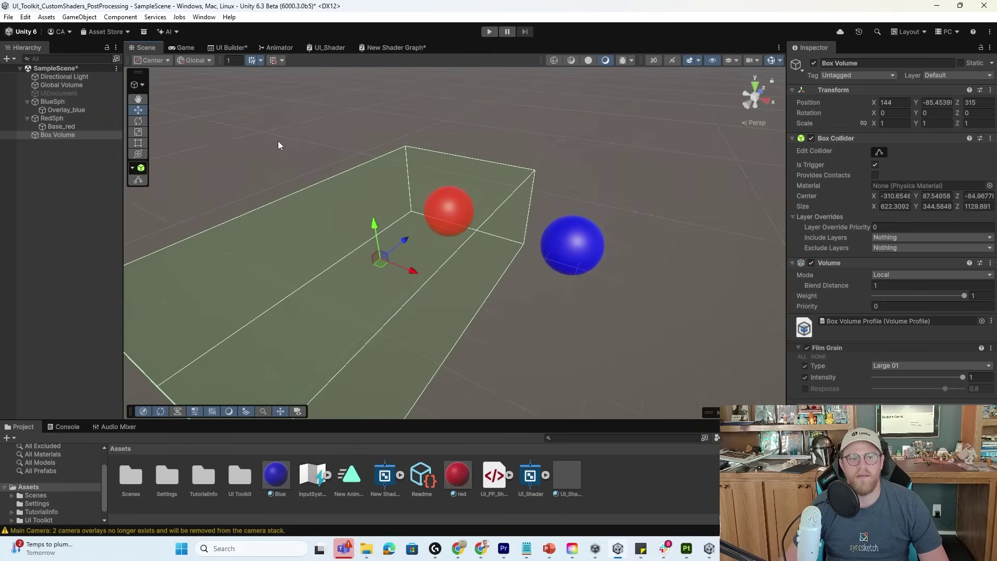
key(f)
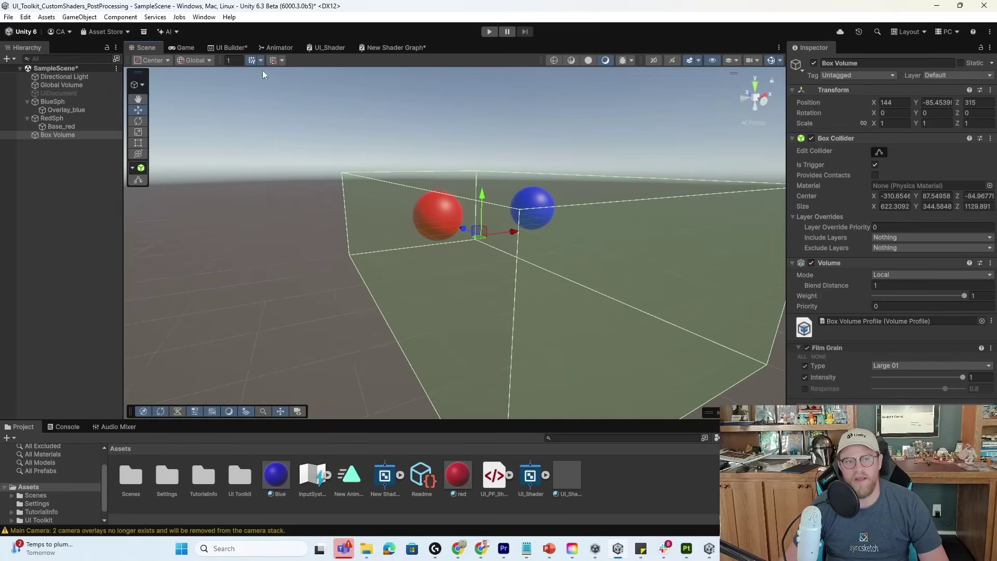
click(175, 48)
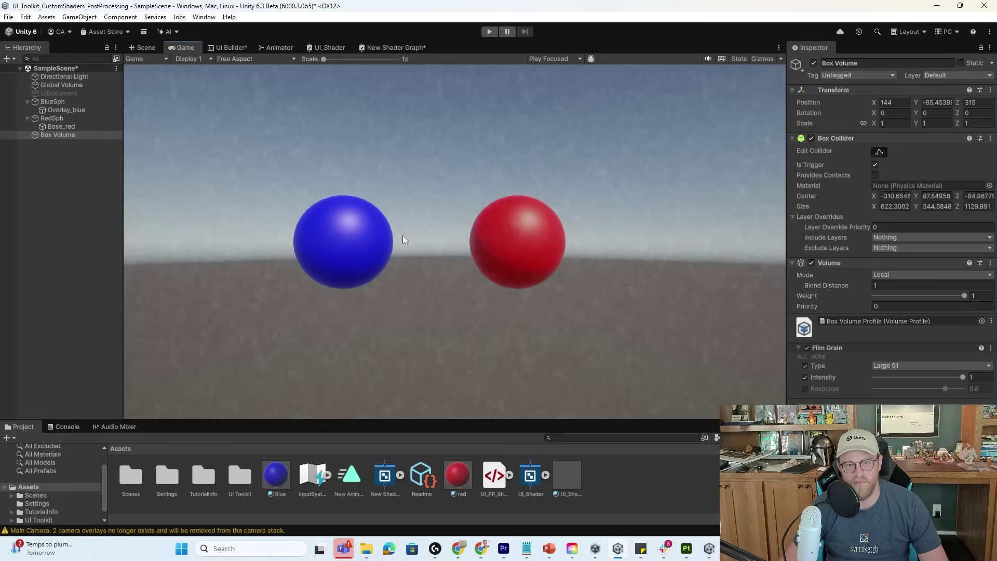
key(ctrl+1)
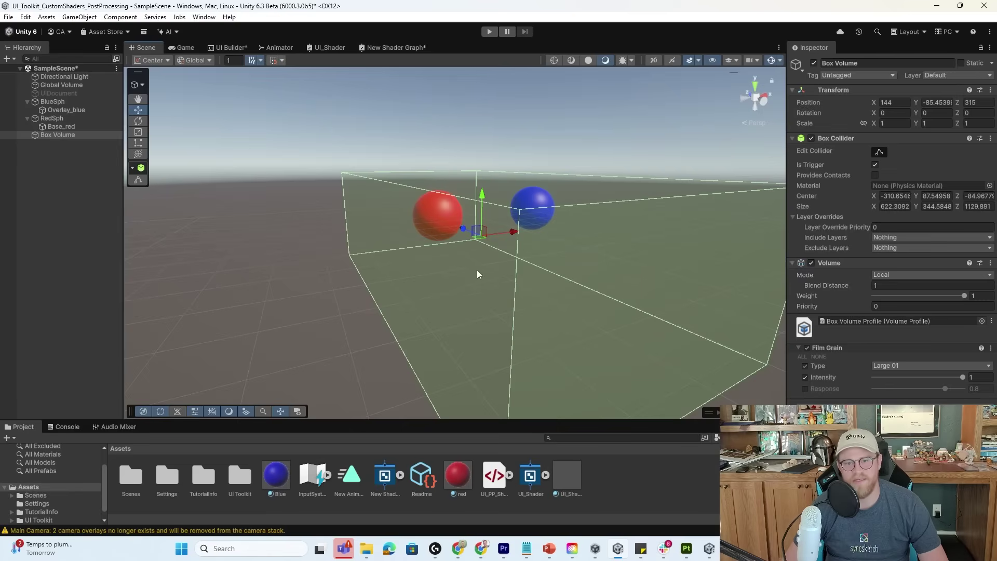
alt+drag(504, 274, 468, 302)
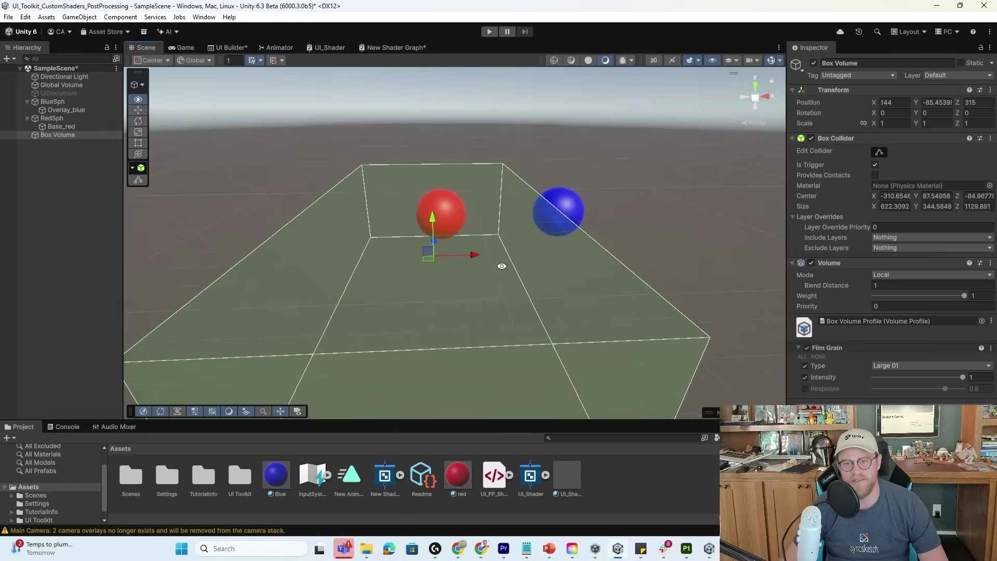
Step: Inspect RedSph, BlueSph and the Overlay_blue camera in relation to the Box Volume
click(63, 118)
alt+drag(457, 228, 457, 318)
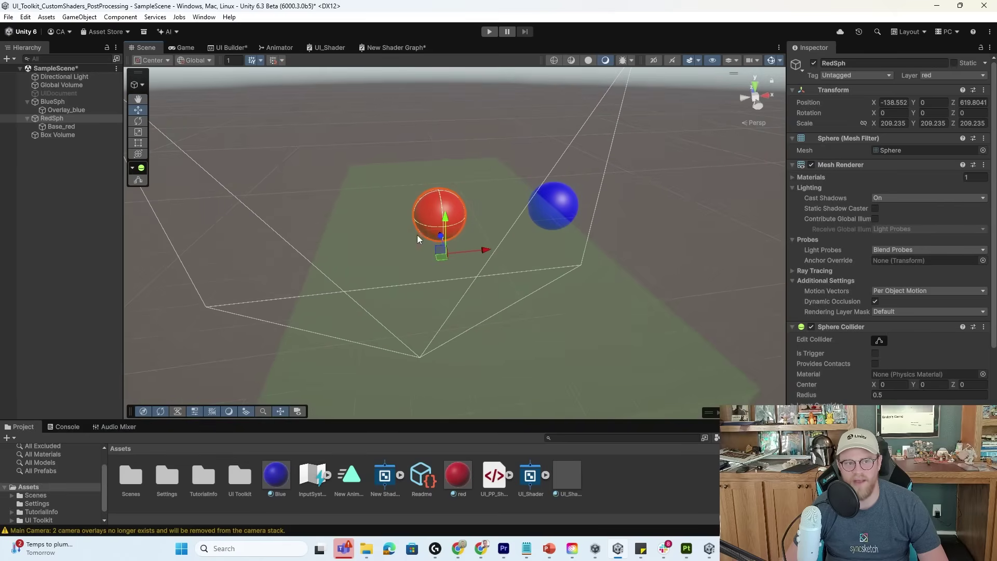
click(62, 119)
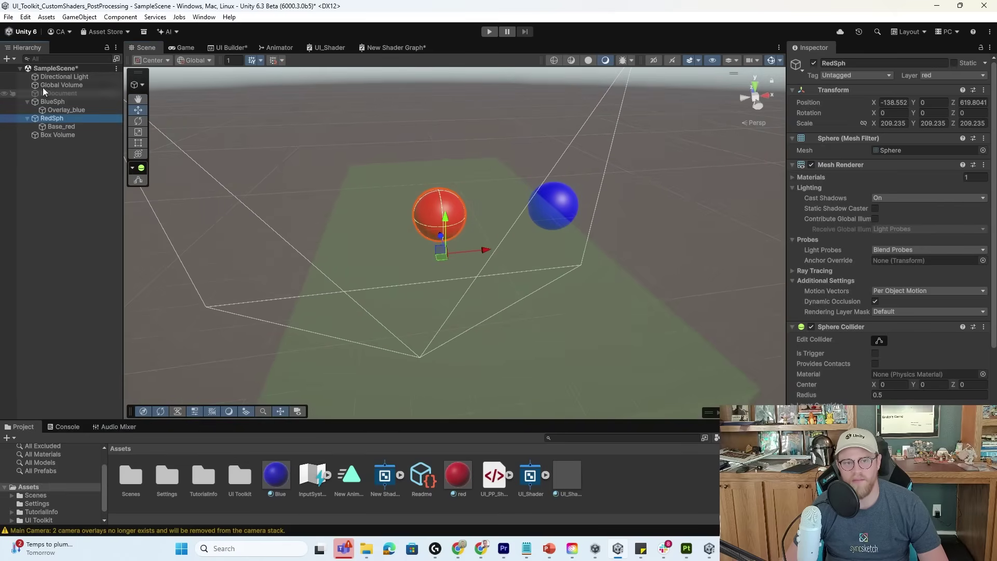
click(57, 104)
click(67, 110)
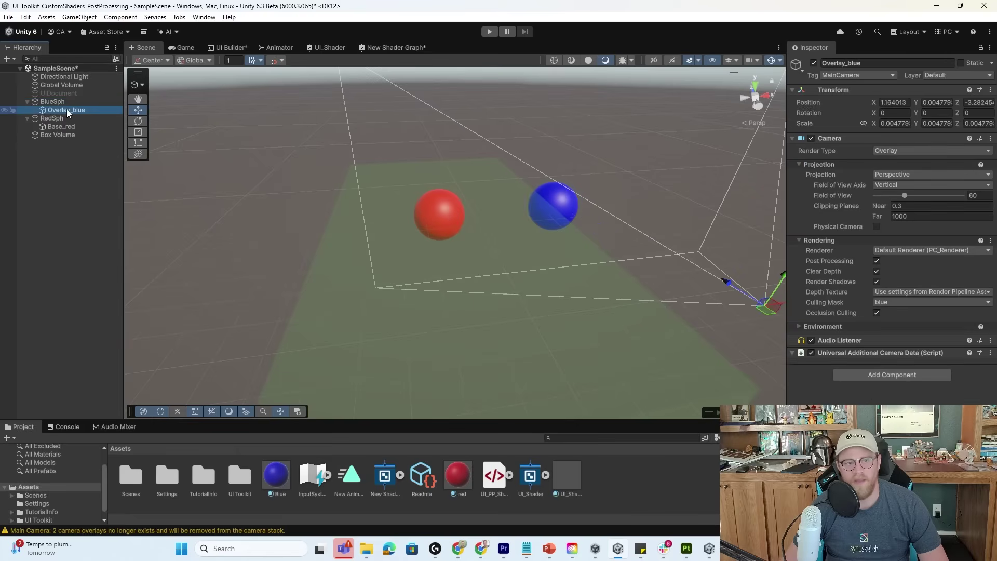
click(55, 96)
click(56, 100)
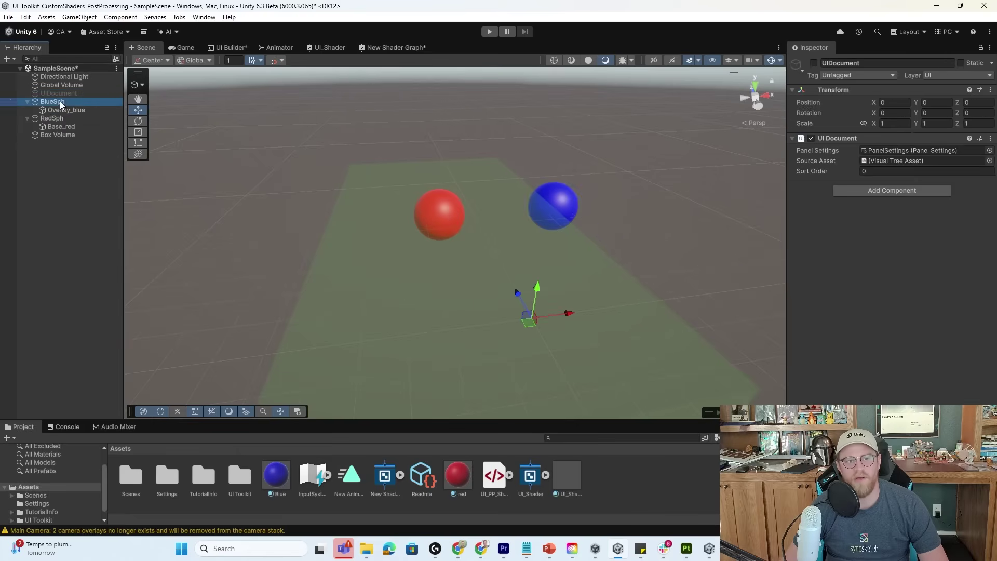
Step: Duplicate the Box Volume and move the copy to X 793 so that it encloses the blue sphere
double_click(78, 135)
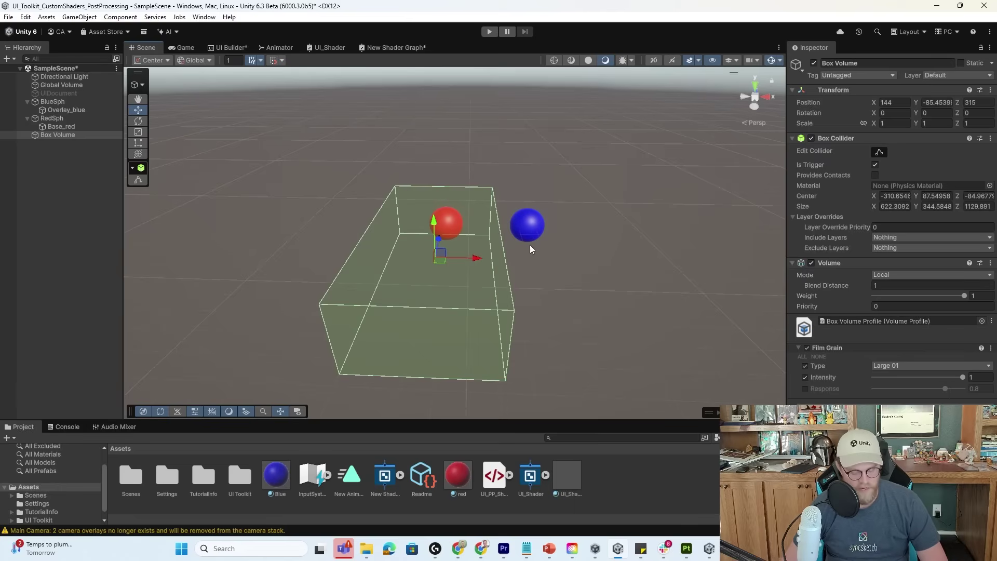
key(ctrl+d)
drag(467, 258, 606, 263)
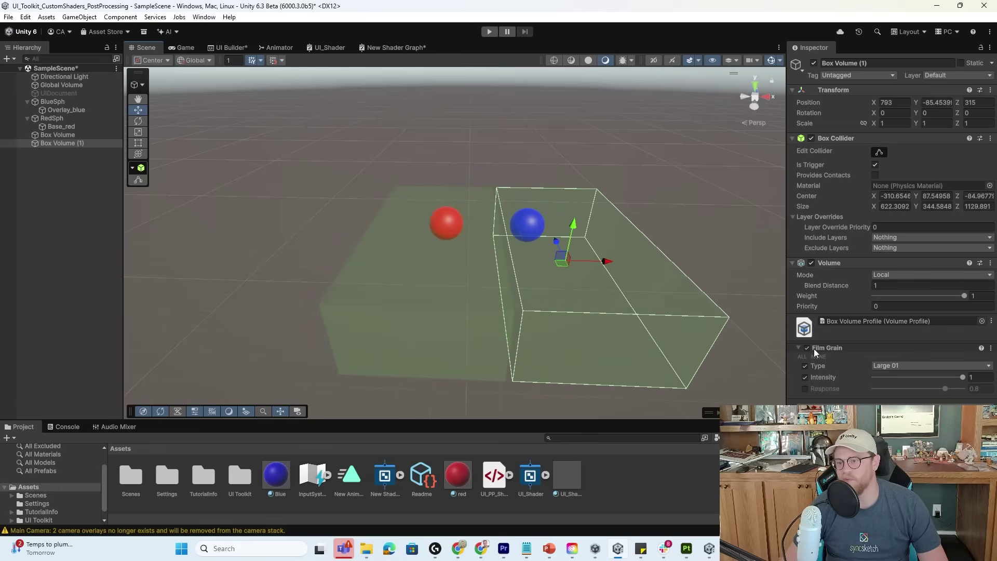
Step: Replace the duplicated Box Volume's shared profile with a new one of its own and add a Bloom override
click(982, 321)
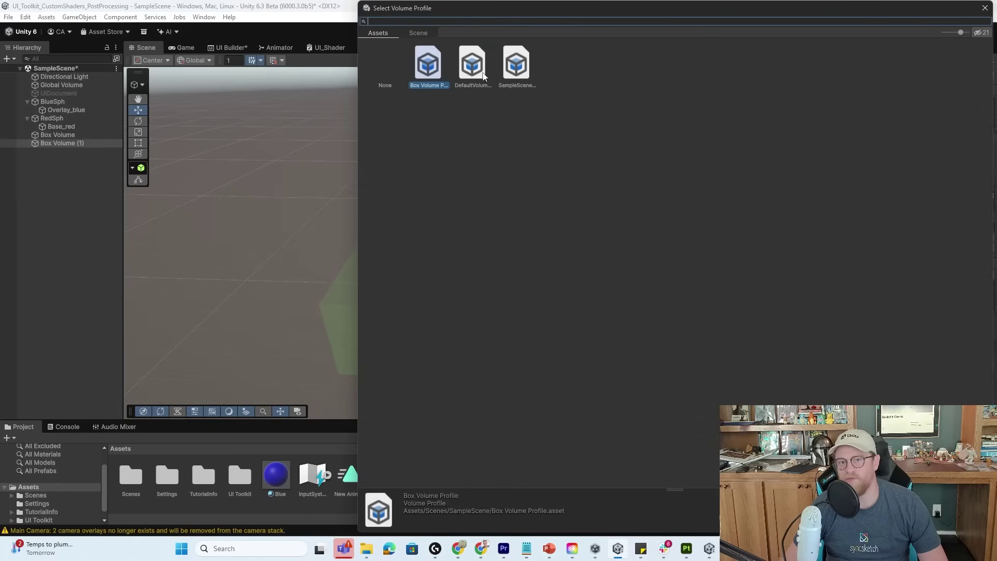
click(389, 67)
key(Return)
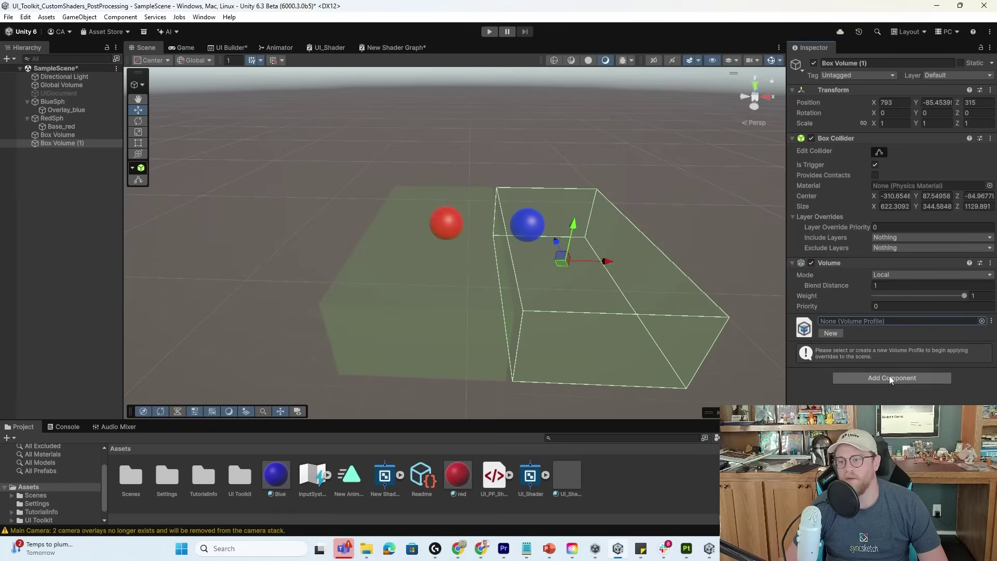
click(831, 333)
click(890, 373)
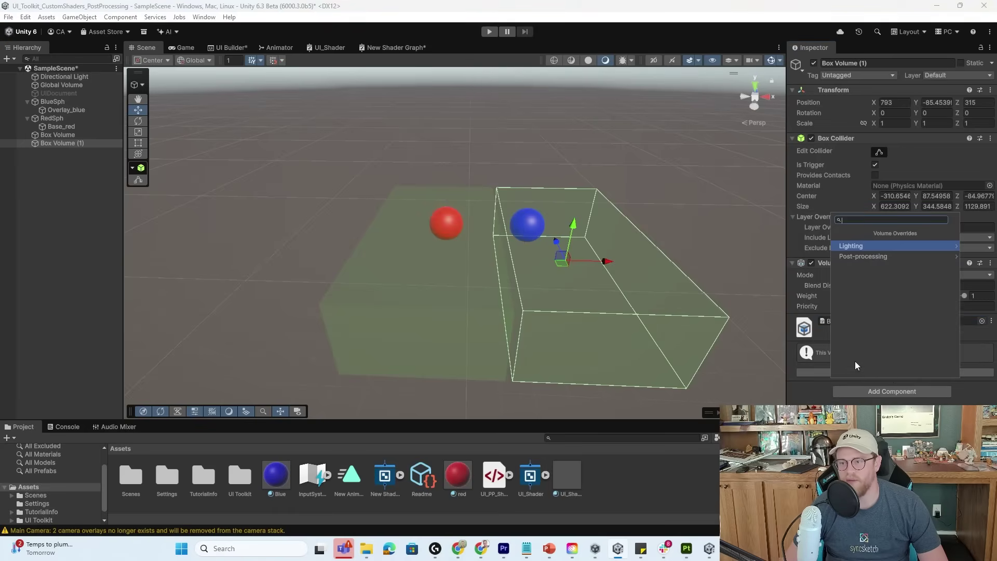
click(875, 257)
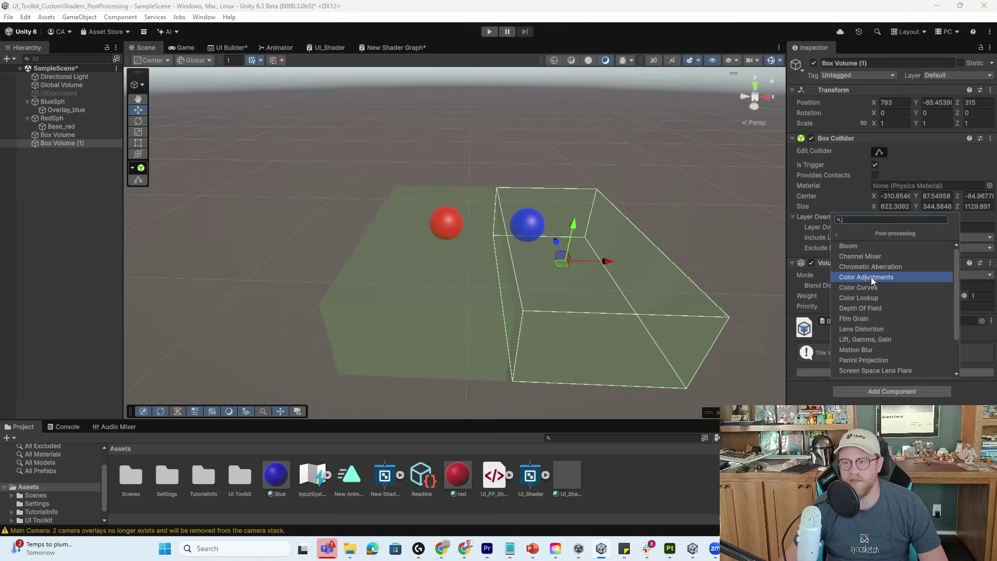
click(866, 248)
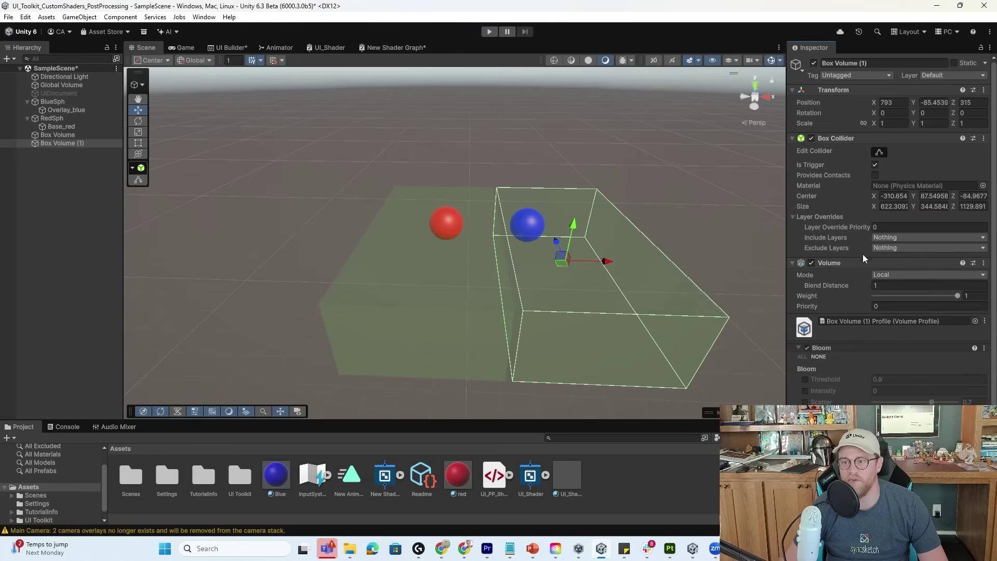
Step: Enable the Bloom threshold and intensity overrides, setting threshold to 0.1 and intensity to 2
click(806, 390)
click(875, 391)
text(100)
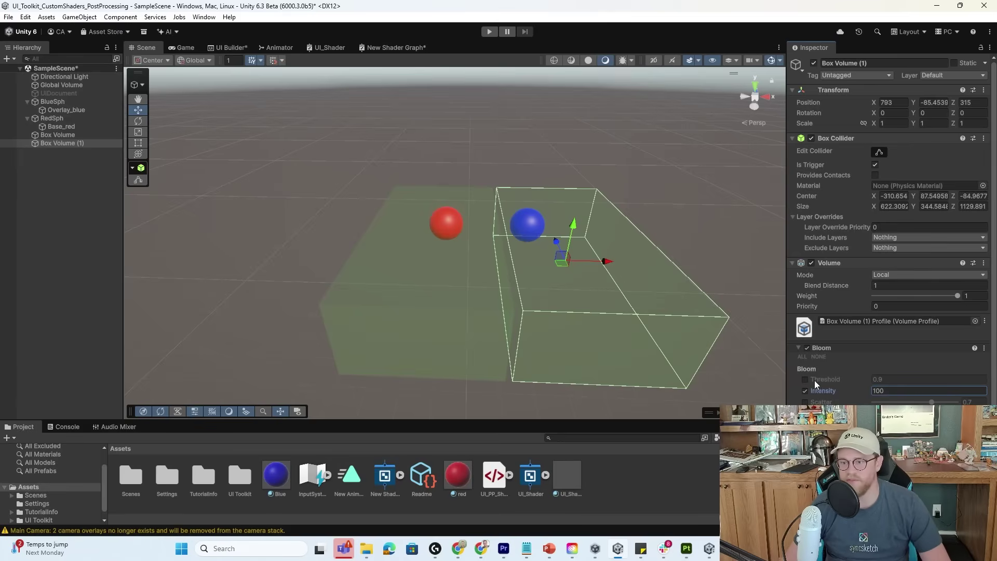
click(806, 379)
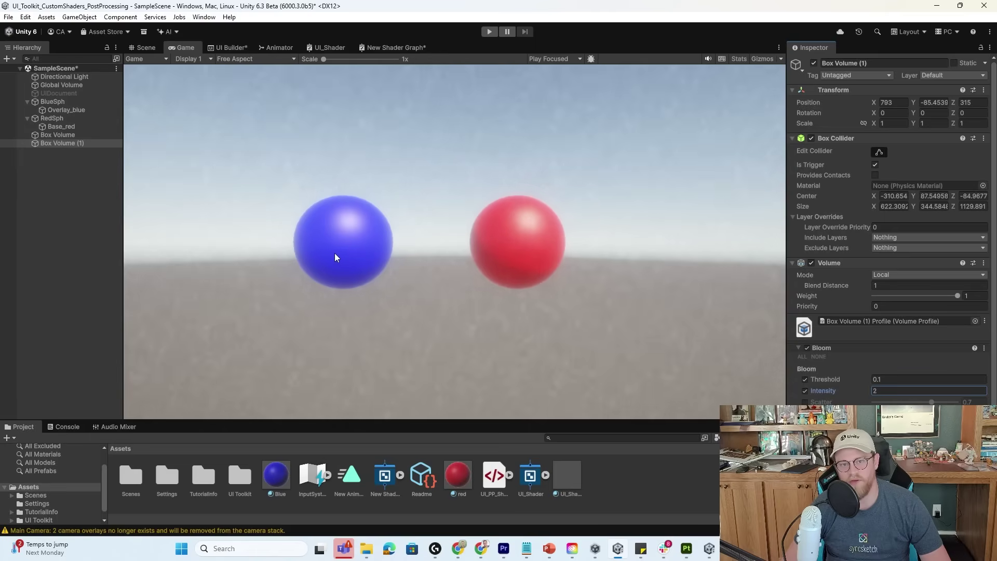
Step: Toggle the Bloom intensity override off and on repeatedly to compare its effect on both spheres in the game view
click(805, 391)
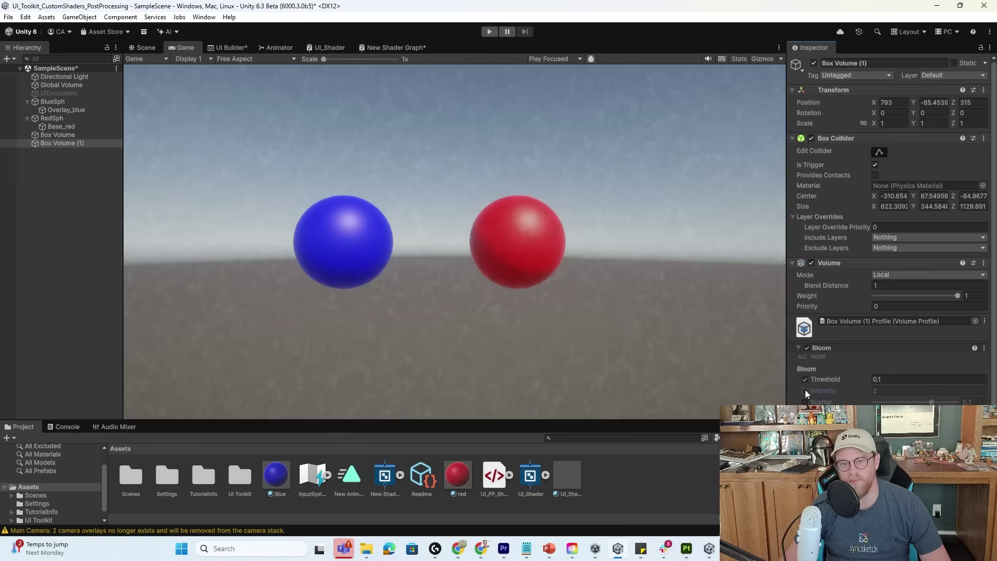
click(806, 391)
click(805, 390)
click(805, 391)
click(805, 391)
click(805, 391)
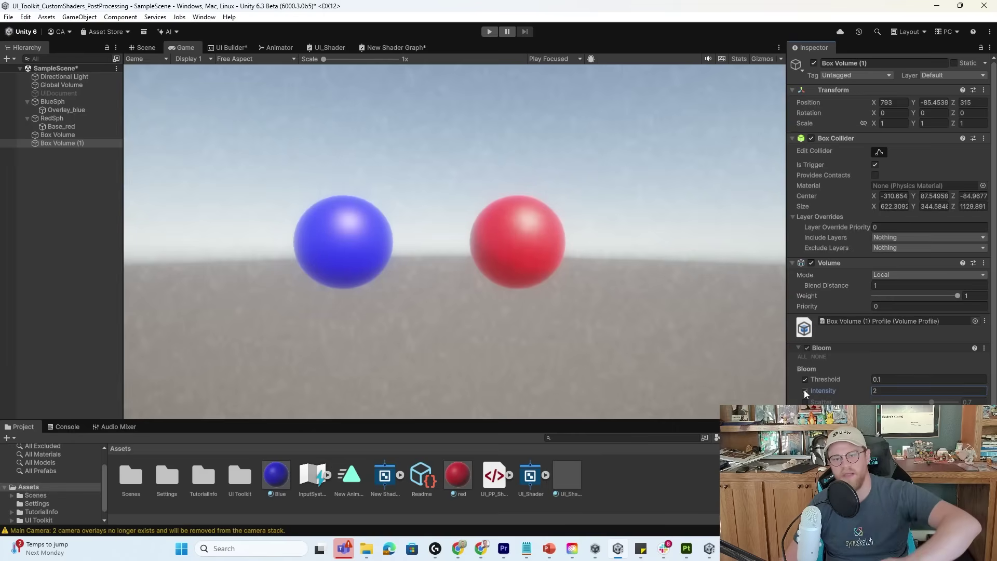
click(805, 391)
click(805, 391)
click(805, 391)
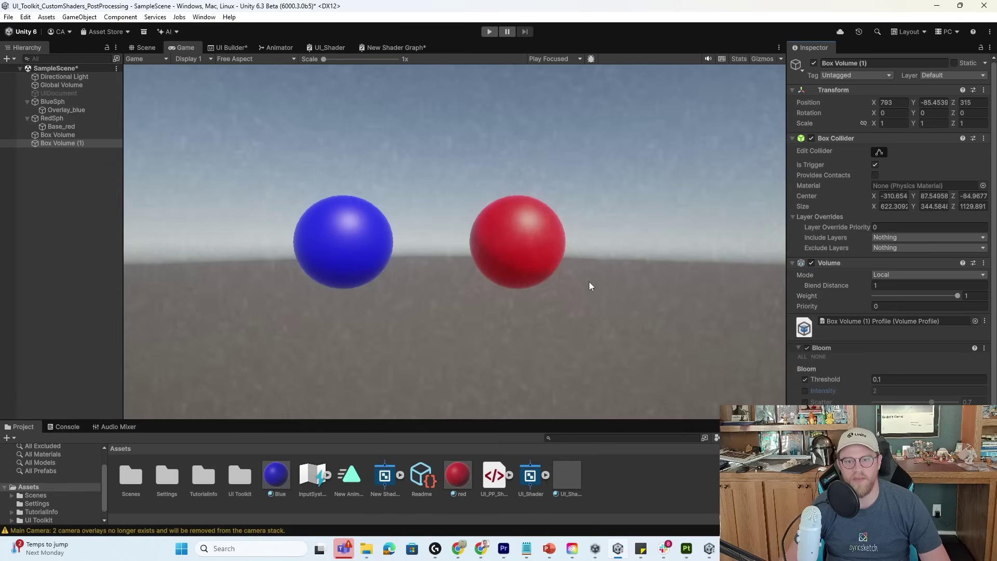
click(806, 391)
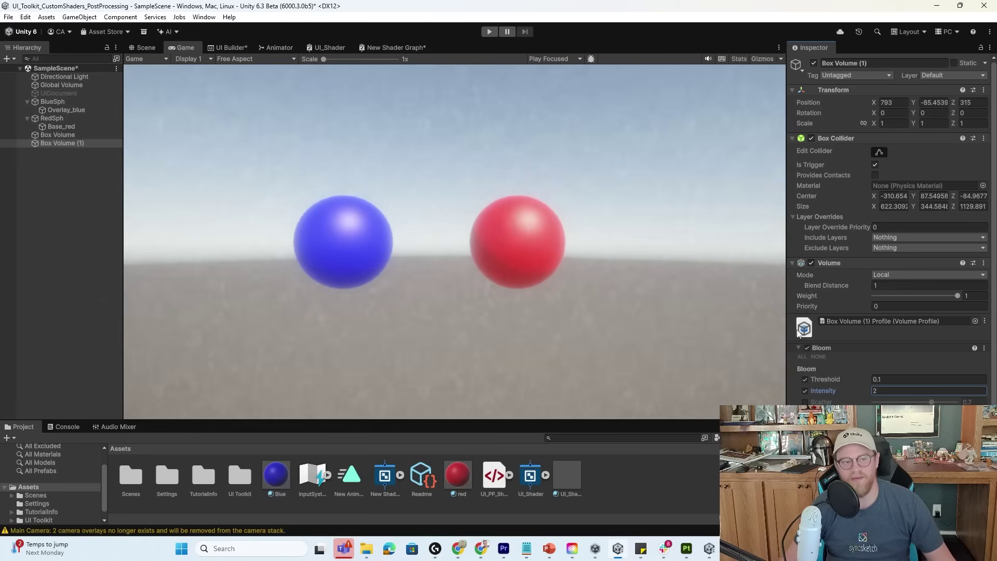
click(805, 390)
click(805, 391)
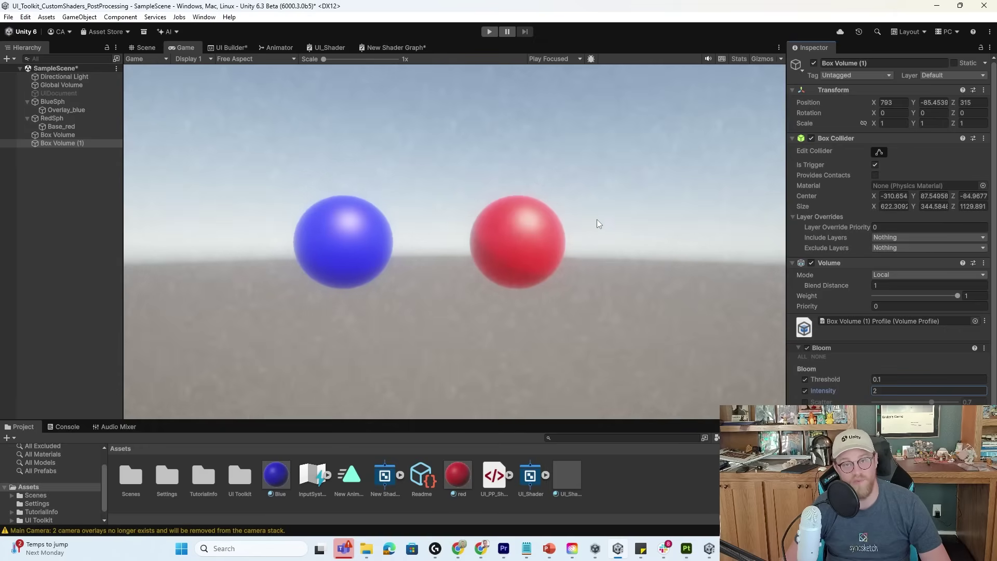